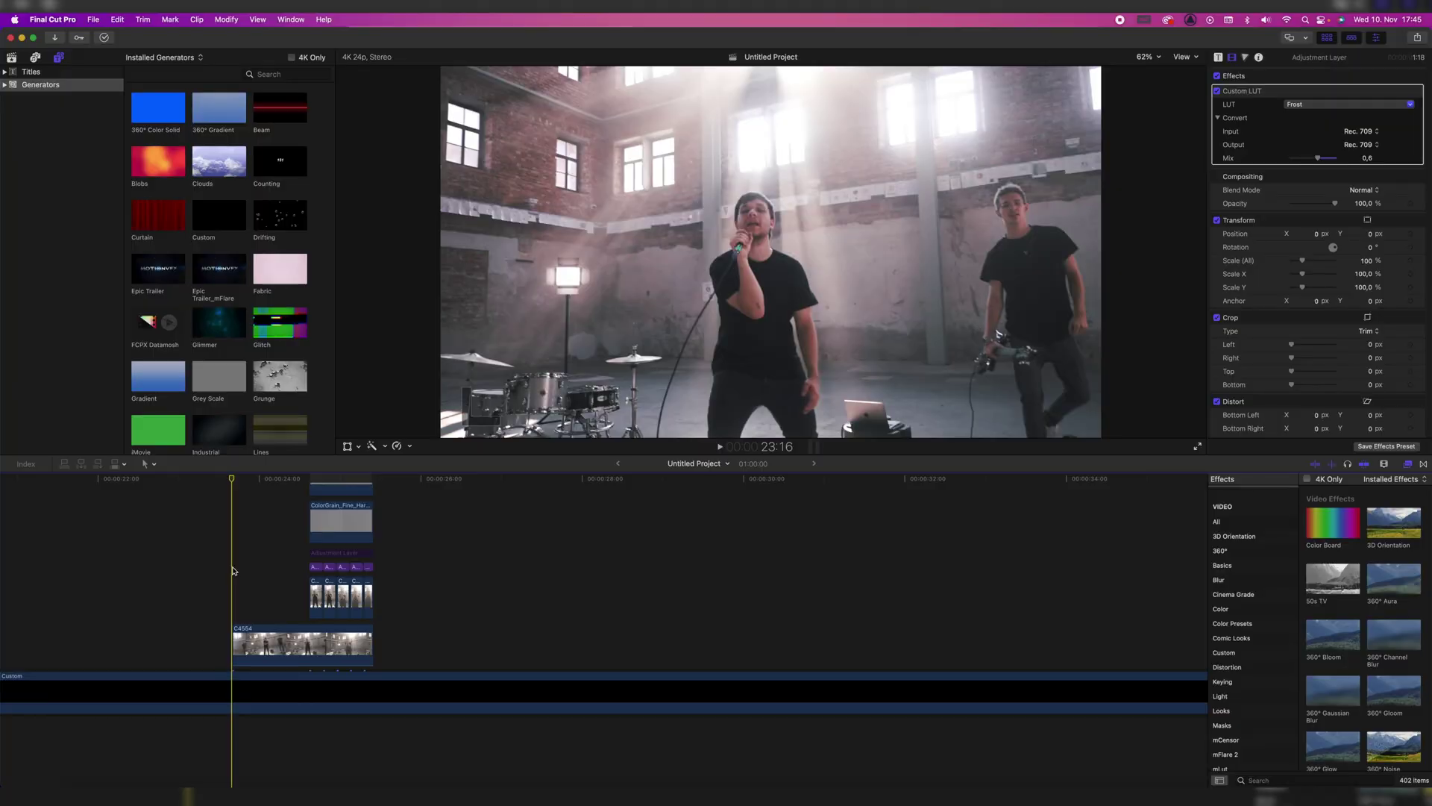
- Duplicate the C4554 clip beneath the finished effect example into the empty timeline area at about 27:08
{"action": "key", "text": "space"}
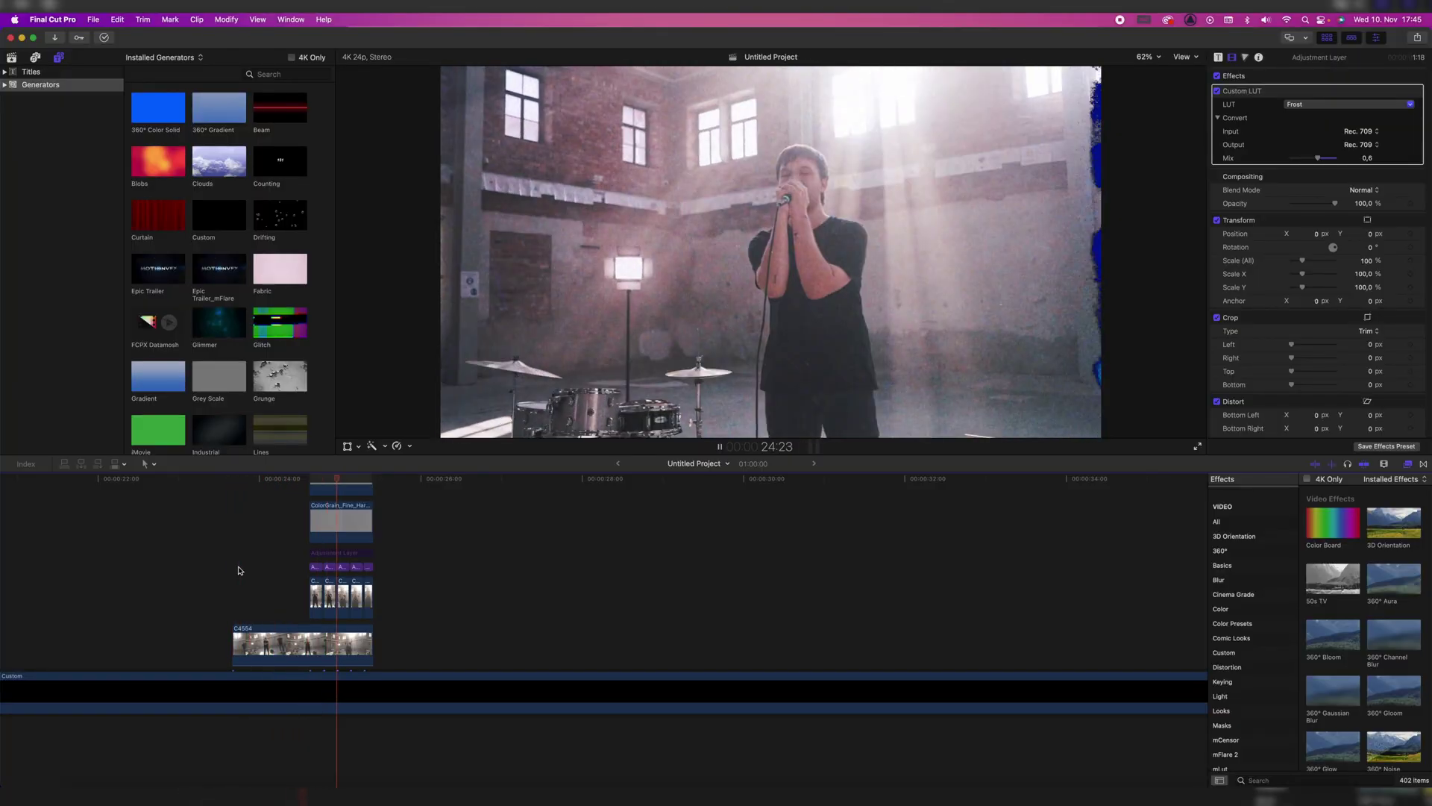
{"action": "left_click", "coordinate": [322, 552]}
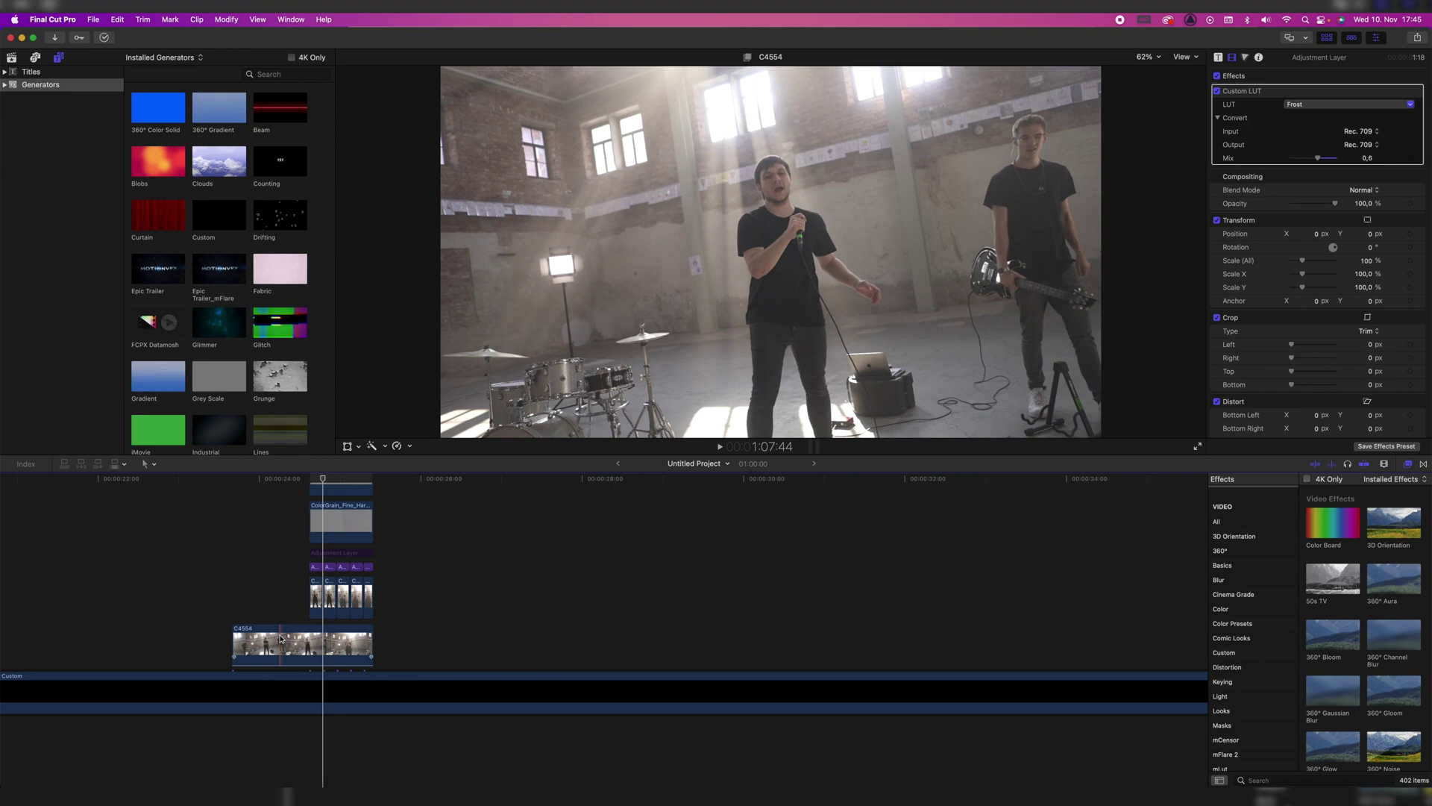
{"action": "left_click", "coordinate": [309, 646]}
{"action": "left_click_drag", "start_coordinate": [309, 646], "coordinate": [604, 646]}
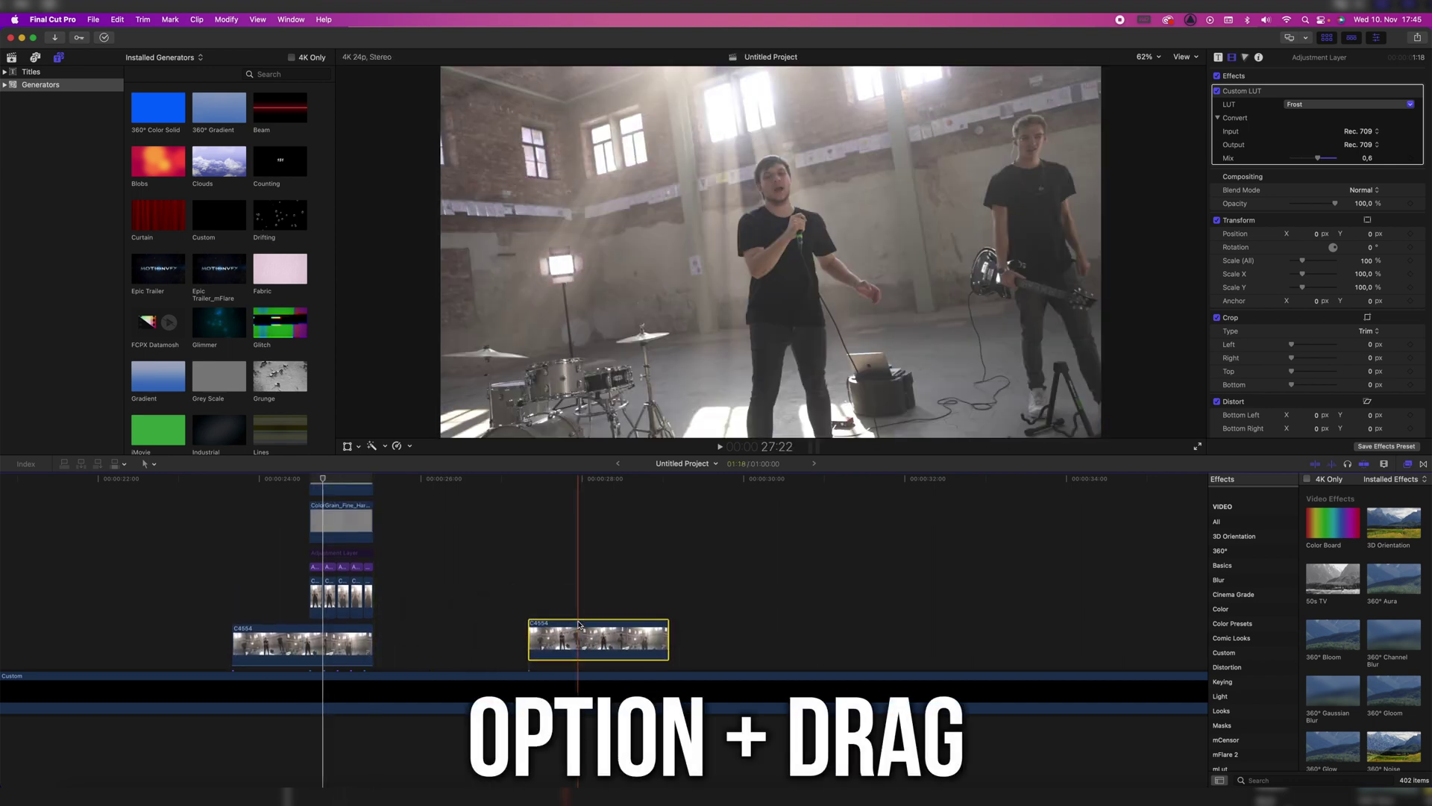
{"action": "scroll", "coordinate": [526, 589], "scroll_direction": "down", "scroll_amount": 1}
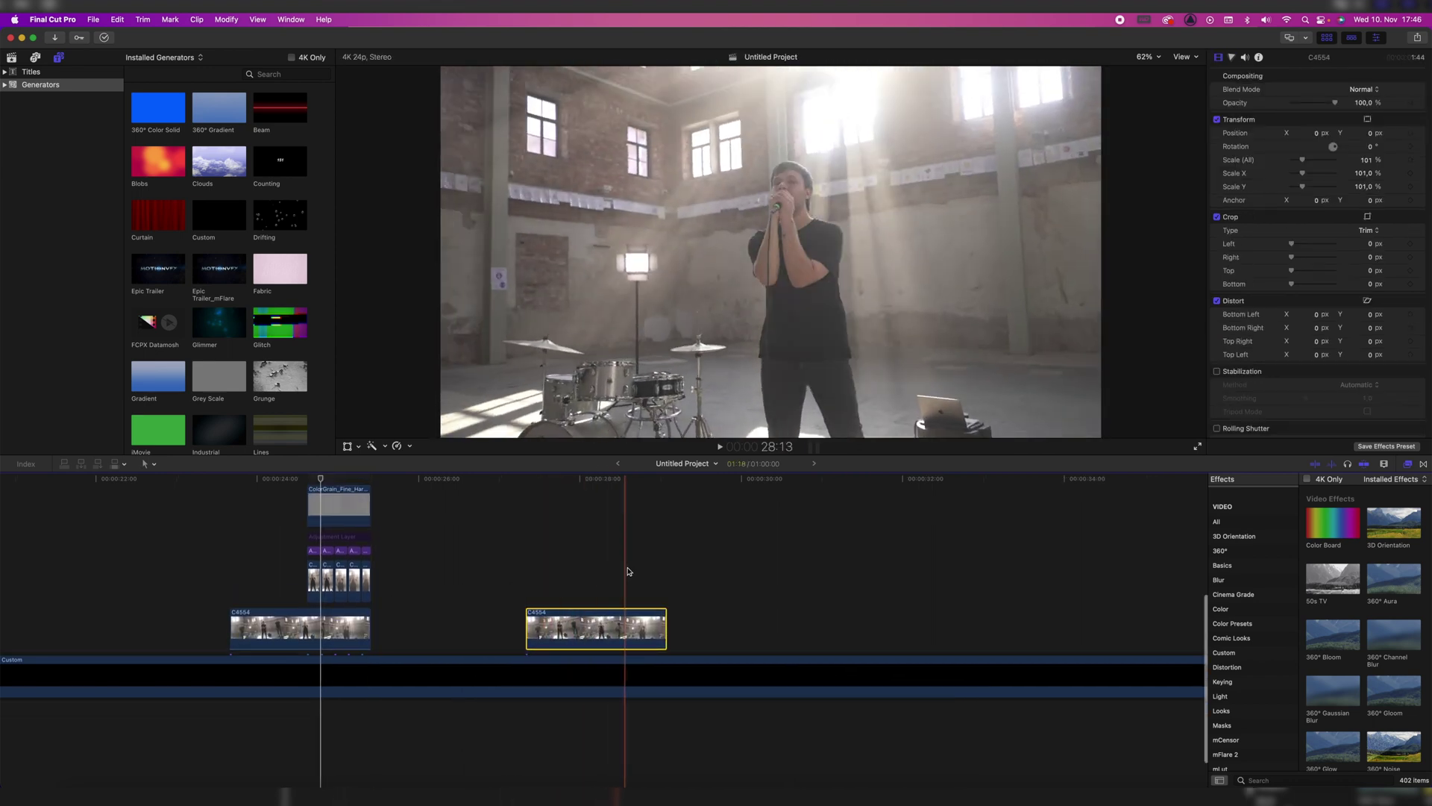
- Duplicate the Frost LUT adjustment layer directly above the copied C4554 clip and toggle it to compare the grade
{"action": "scroll", "coordinate": [616, 571], "scroll_direction": "up", "scroll_amount": 10}
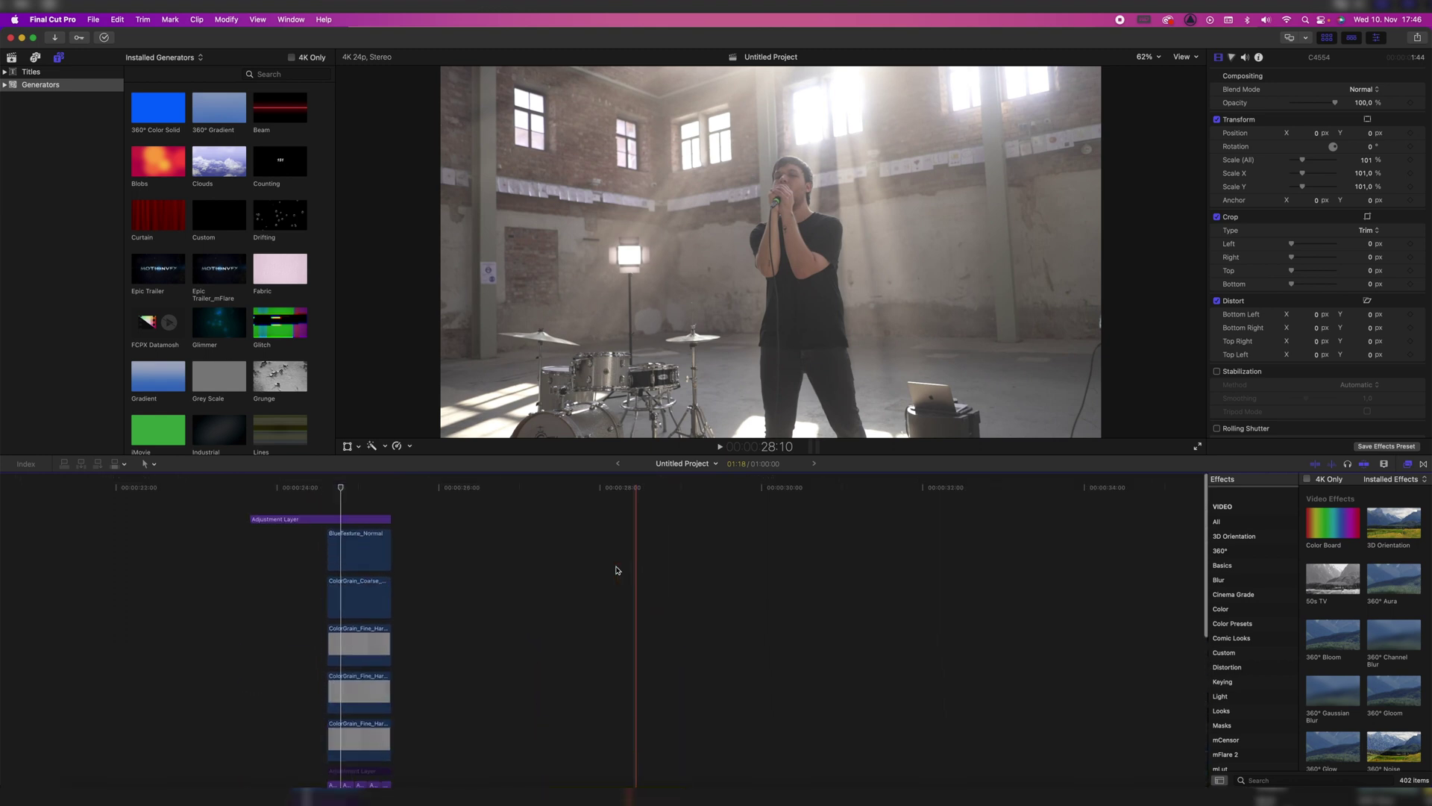
{"action": "left_click_drag", "start_coordinate": [321, 513], "coordinate": [610, 606]}
{"action": "scroll", "coordinate": [609, 606], "scroll_direction": "down", "scroll_amount": 2}
{"action": "left_click_drag", "start_coordinate": [580, 552], "coordinate": [572, 553]}
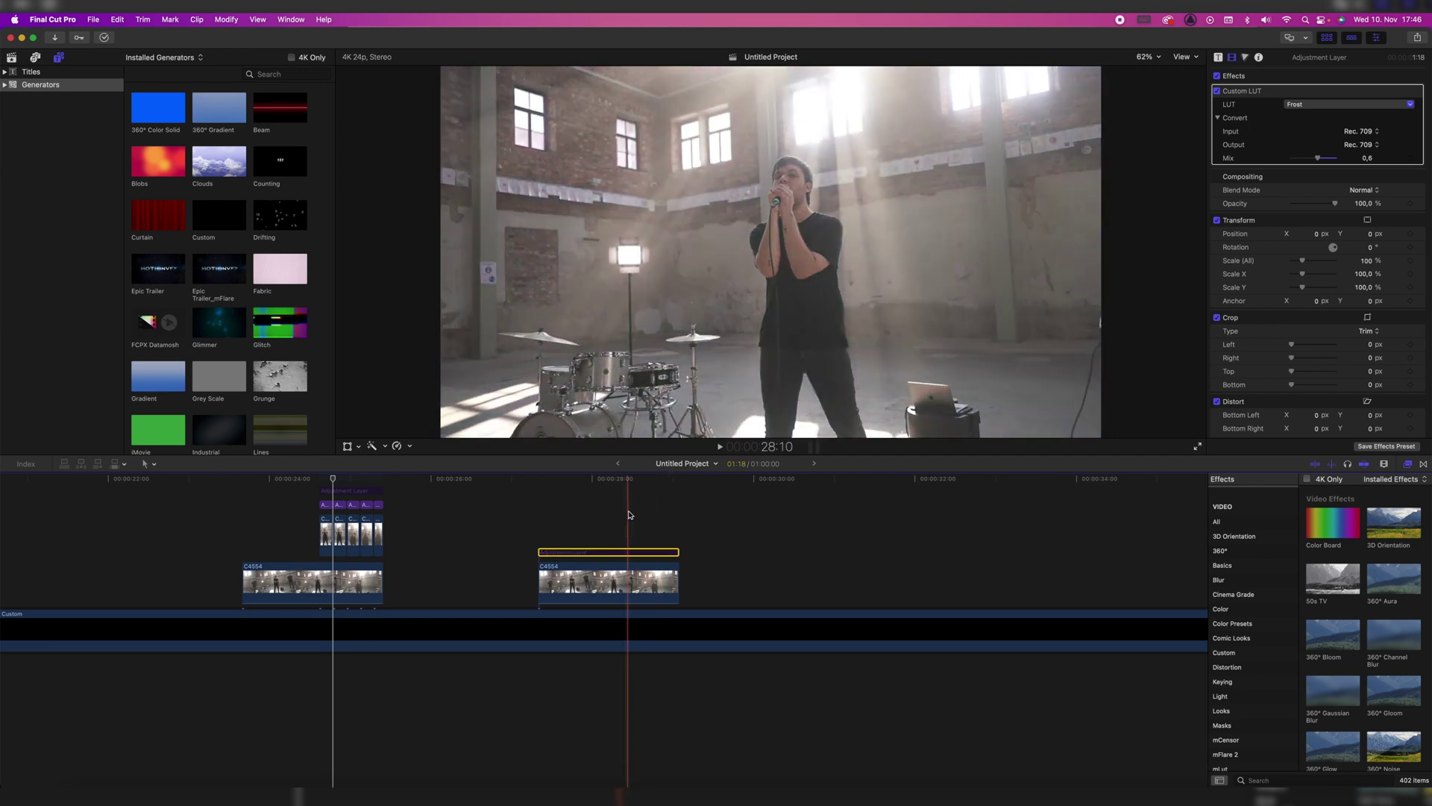
{"action": "key", "text": "v"}
{"action": "key", "text": "v"}
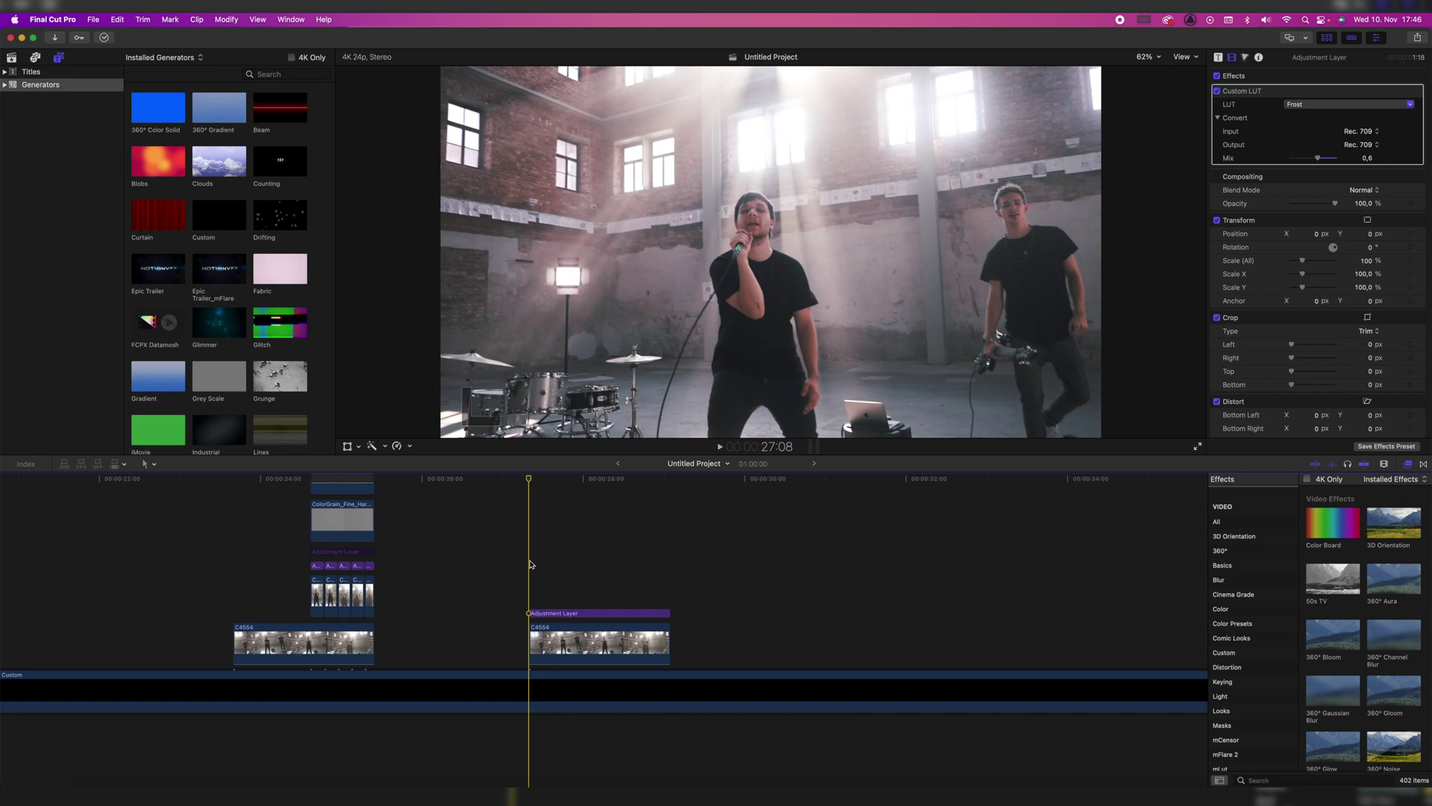
- Play the copied C4554 section and step frame by frame to park the playhead at 28:07
{"action": "key", "text": "space"}
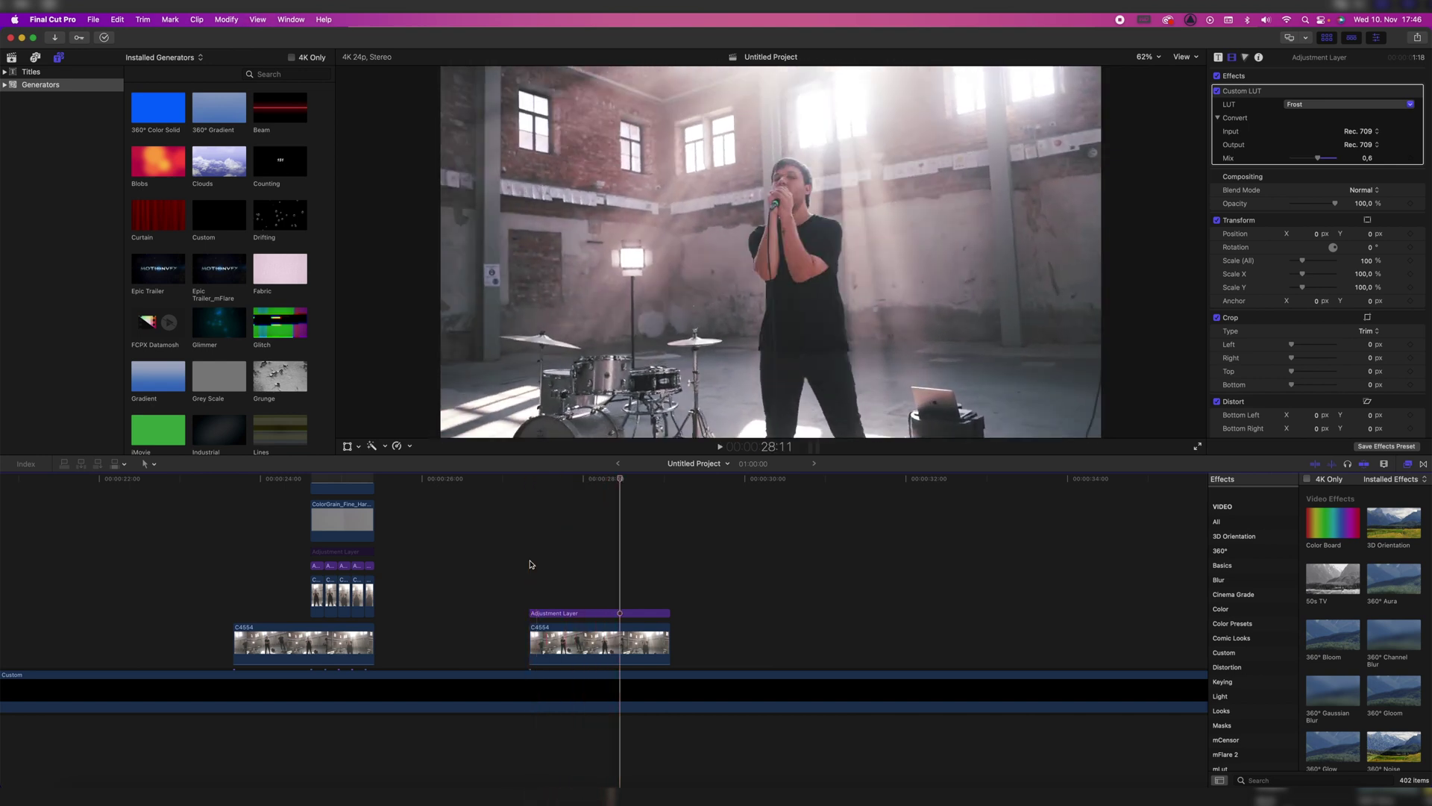
{"action": "key", "text": "Right"}
{"action": "key", "text": "Right"}
{"action": "key", "text": "Right"}
{"action": "key", "text": "Left"}
{"action": "key", "text": "Left"}
{"action": "key", "text": "Left"}
{"action": "key", "text": "Left"}
{"action": "key", "text": "Left"}
{"action": "key", "text": "Left"}
{"action": "key", "text": "Left"}
{"action": "key", "text": "Left"}
{"action": "key", "text": "Left"}
{"action": "key", "text": "Left"}
{"action": "key", "text": "Right"}
{"action": "key", "text": "Right"}
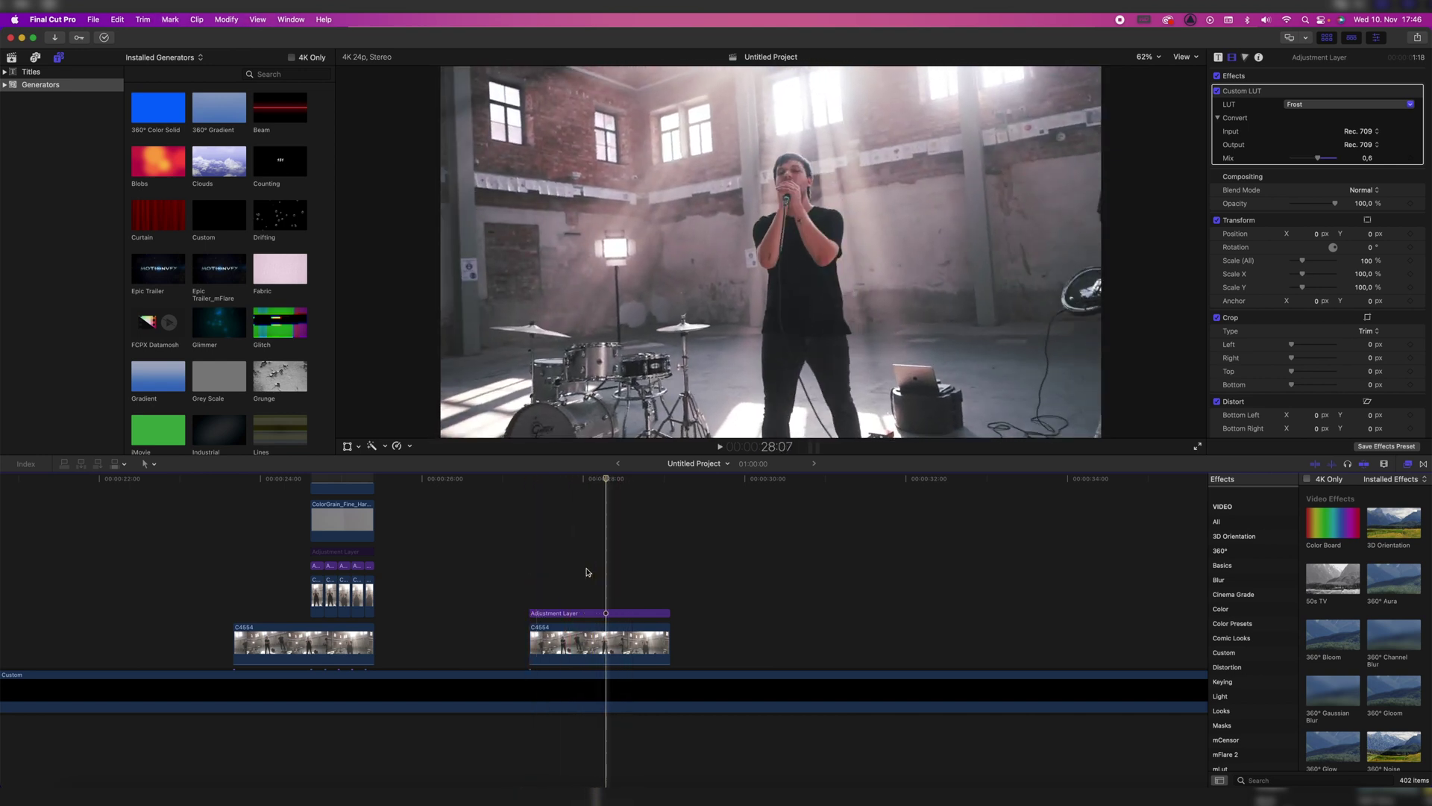
{"action": "key", "text": "Left"}
- Stack a duplicate of the copied C4554 clip above it and trim the duplicate's start to 28:07
{"action": "left_click_drag", "start_coordinate": [604, 643], "coordinate": [604, 593]}
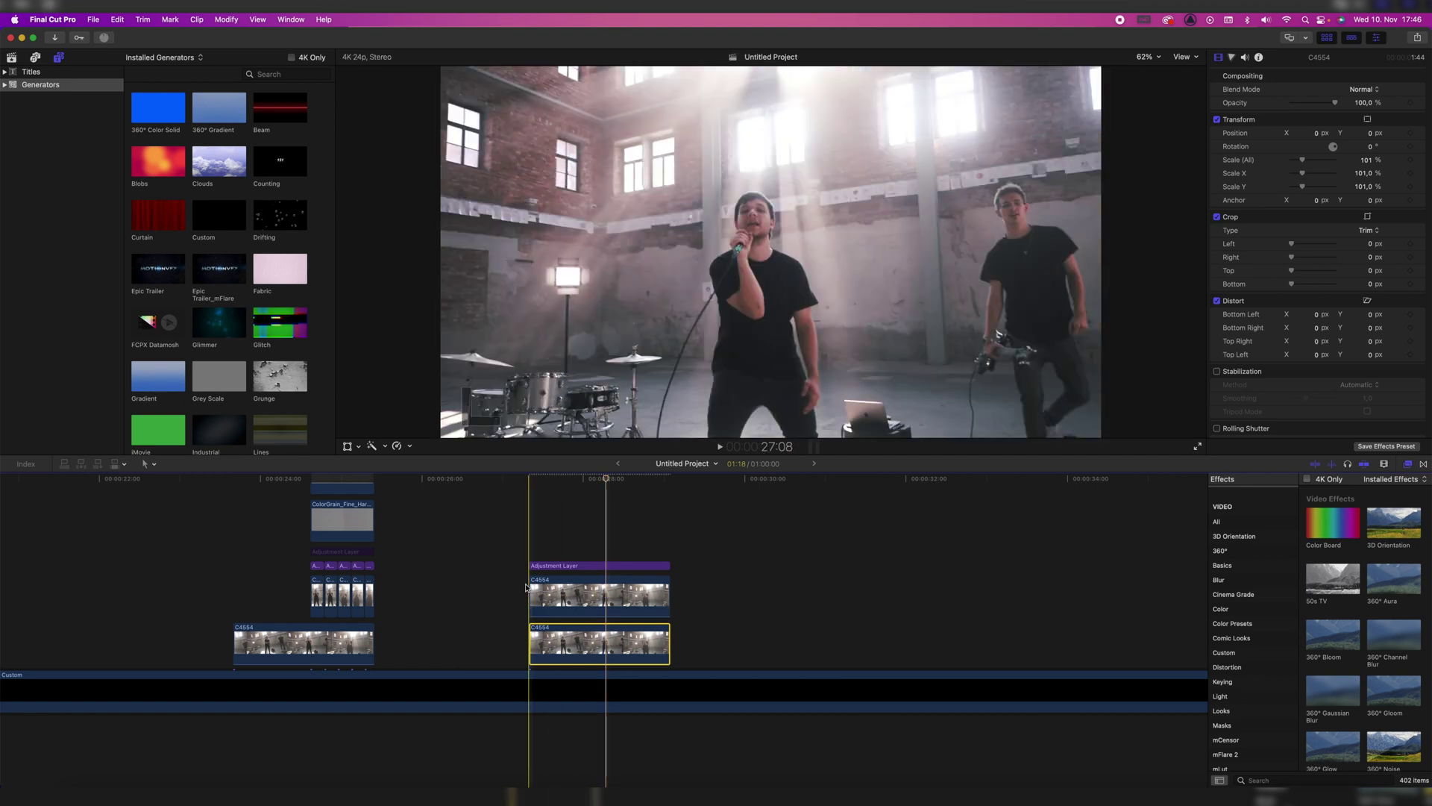
{"action": "left_click_drag", "start_coordinate": [530, 595], "coordinate": [613, 587]}
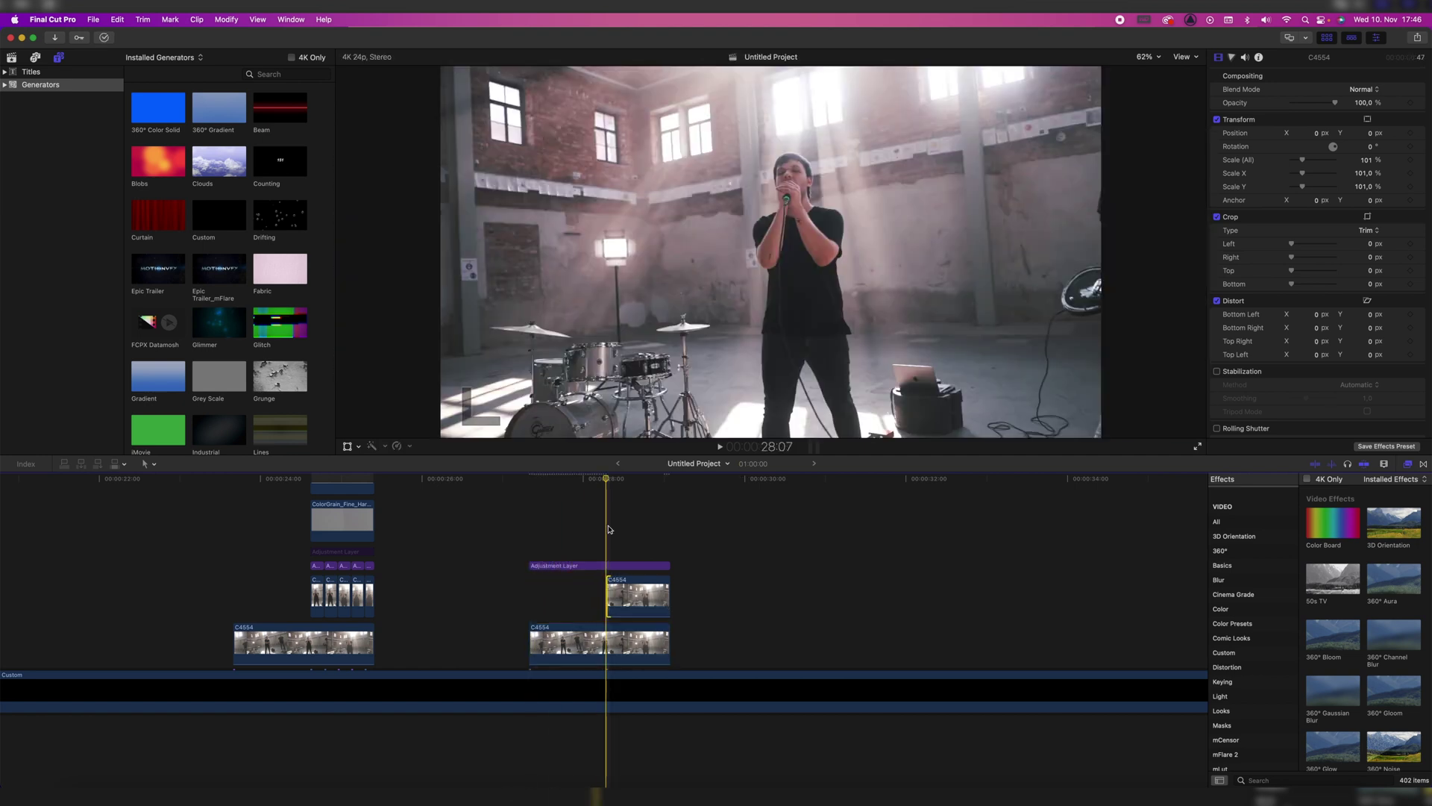
- Add a freeze frame at 28:07 in the upper C4554 clip
{"action": "left_click", "coordinate": [624, 601]}
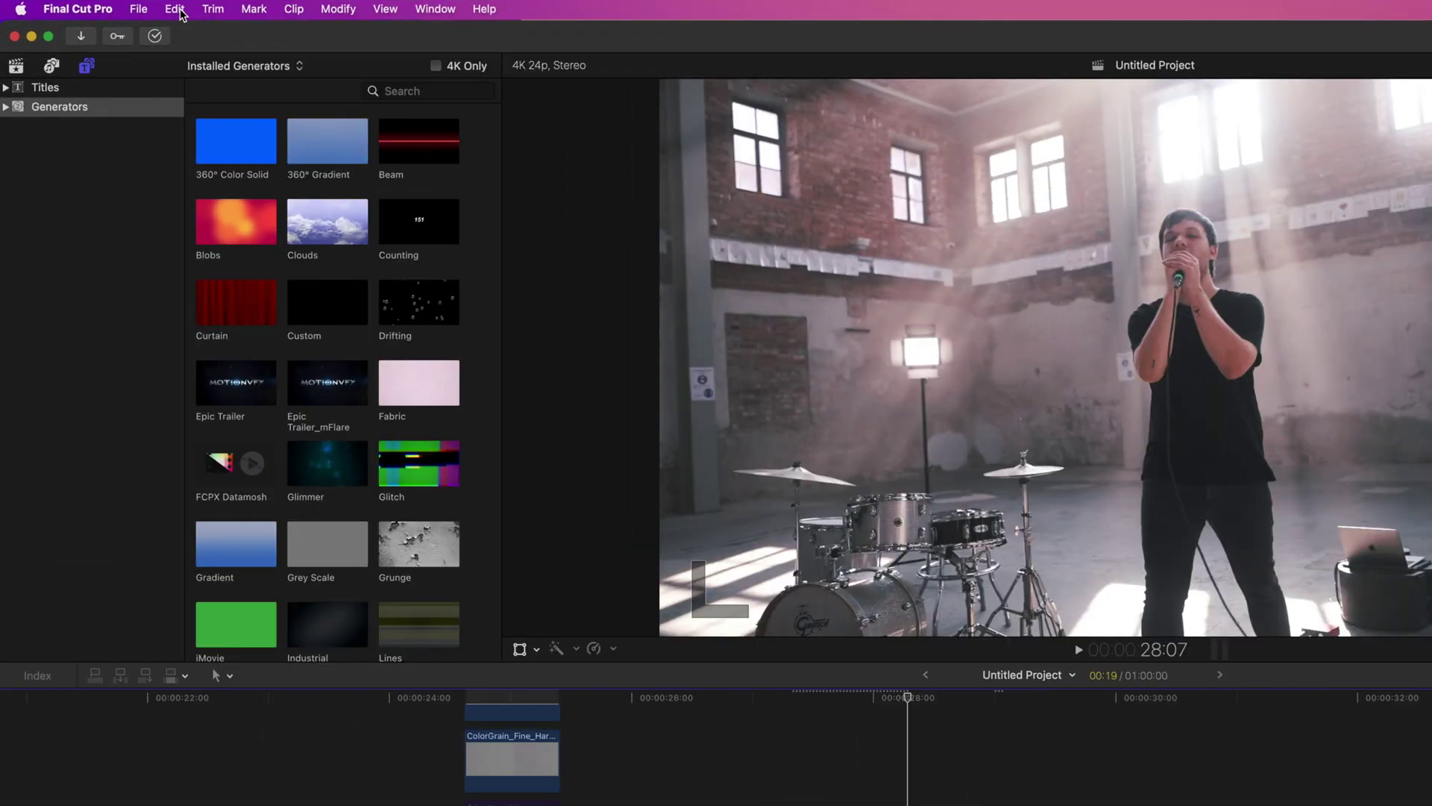
{"action": "left_click", "coordinate": [117, 20]}
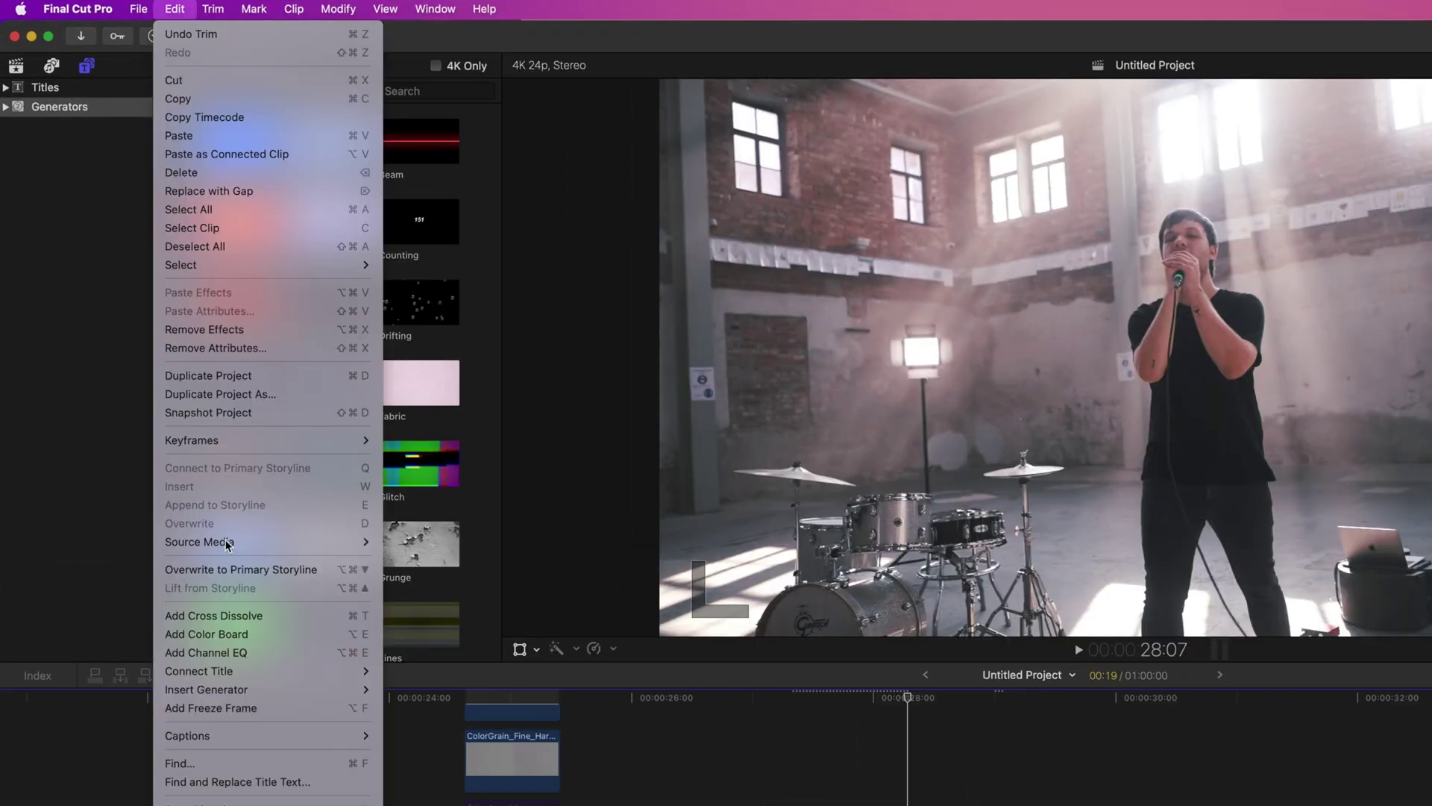
{"action": "left_click", "coordinate": [284, 709]}
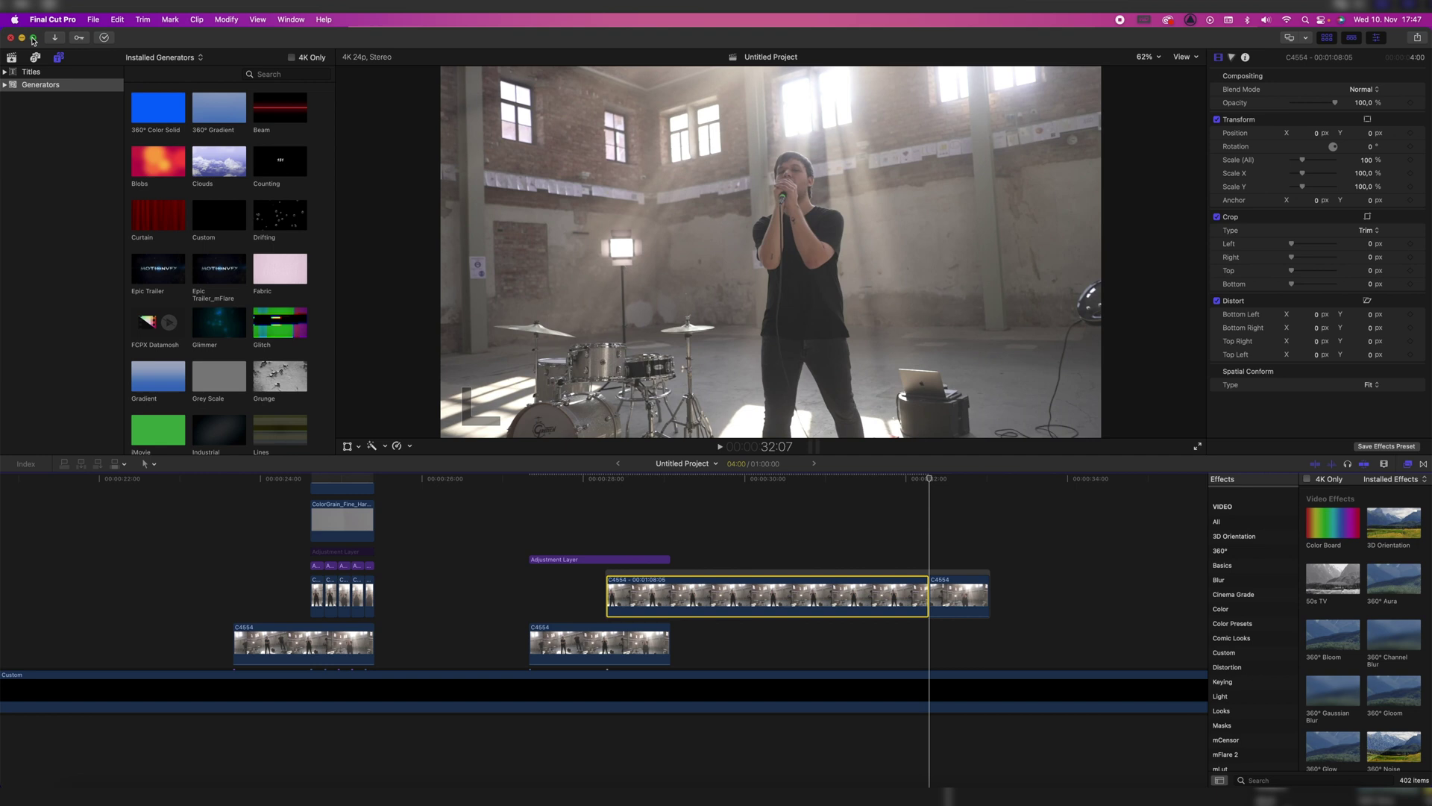
- Check the default still image duration in the Editing preferences and close them
{"action": "left_click", "coordinate": [52, 20]}
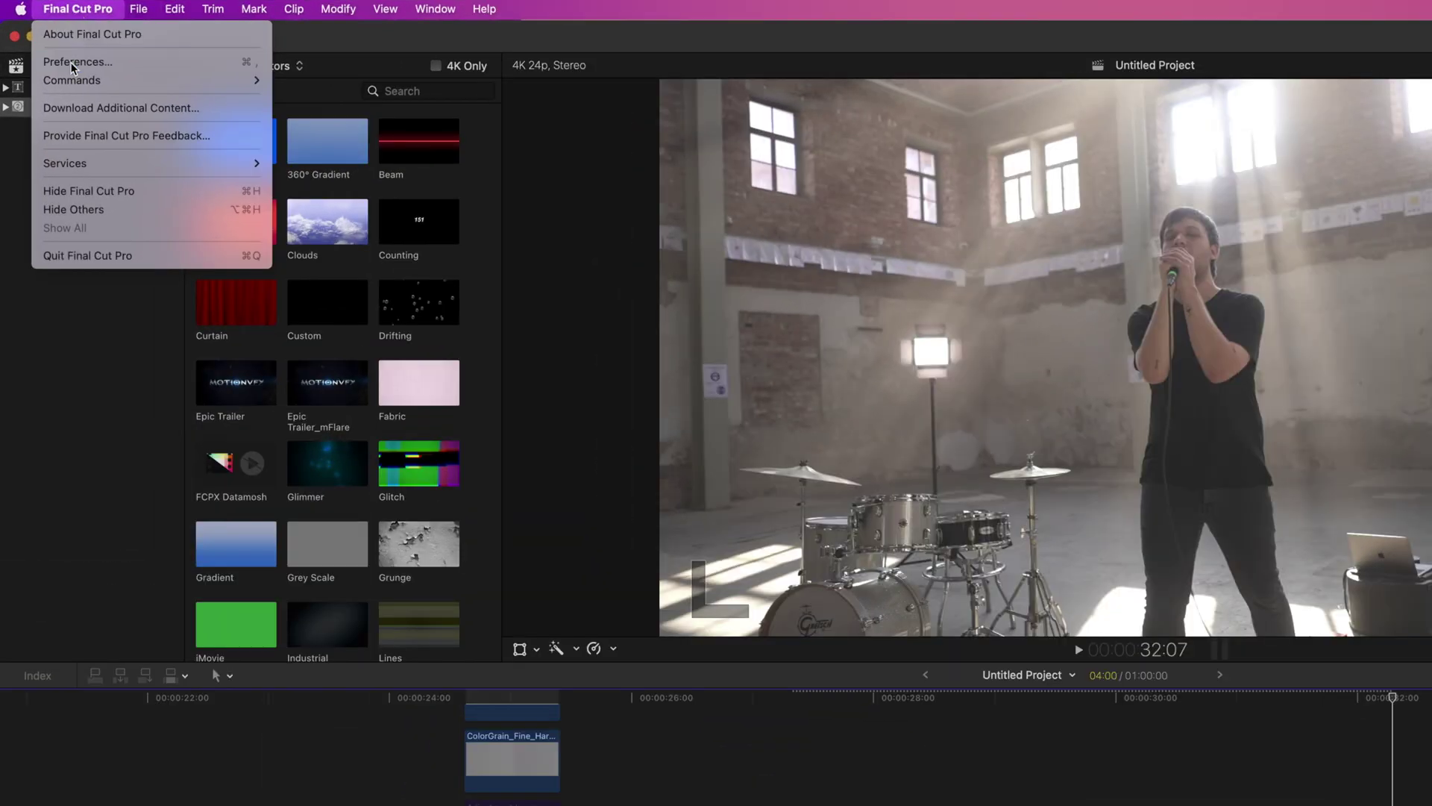
{"action": "left_click", "coordinate": [73, 62]}
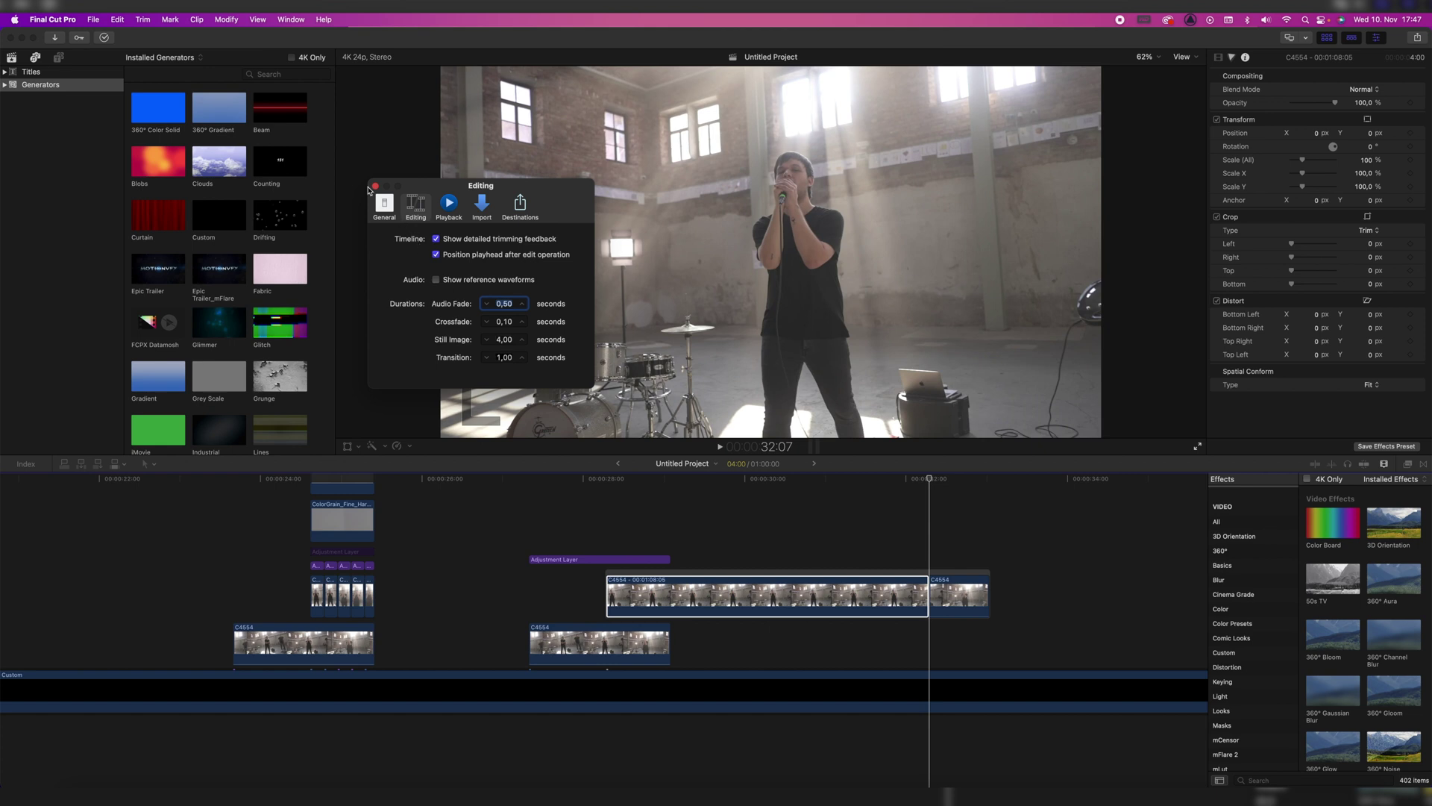
{"action": "left_click", "coordinate": [375, 186]}
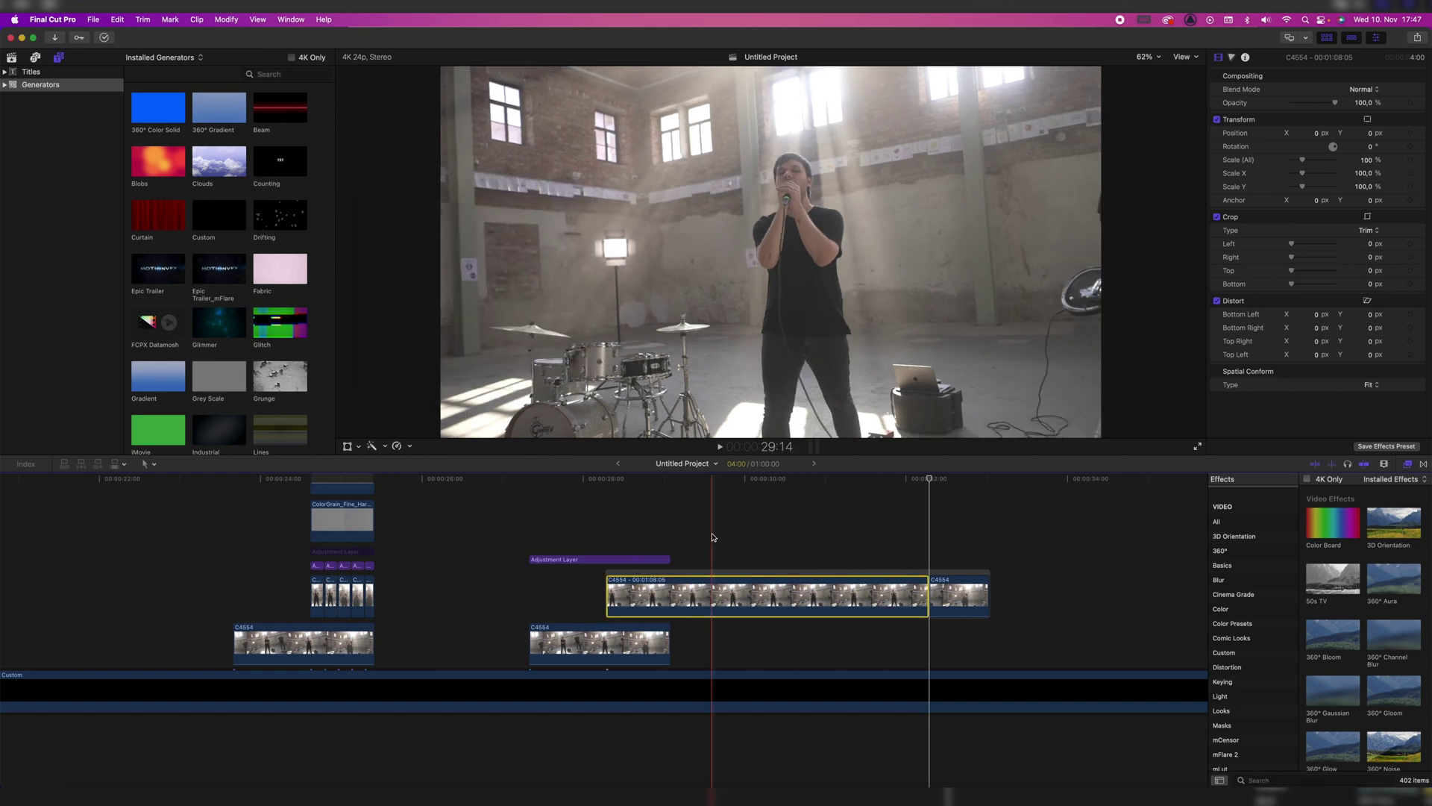
- Separate the freeze frame from the remaining upper C4554 clip and place it at 28:07 above the base clip
{"action": "left_click", "coordinate": [605, 507]}
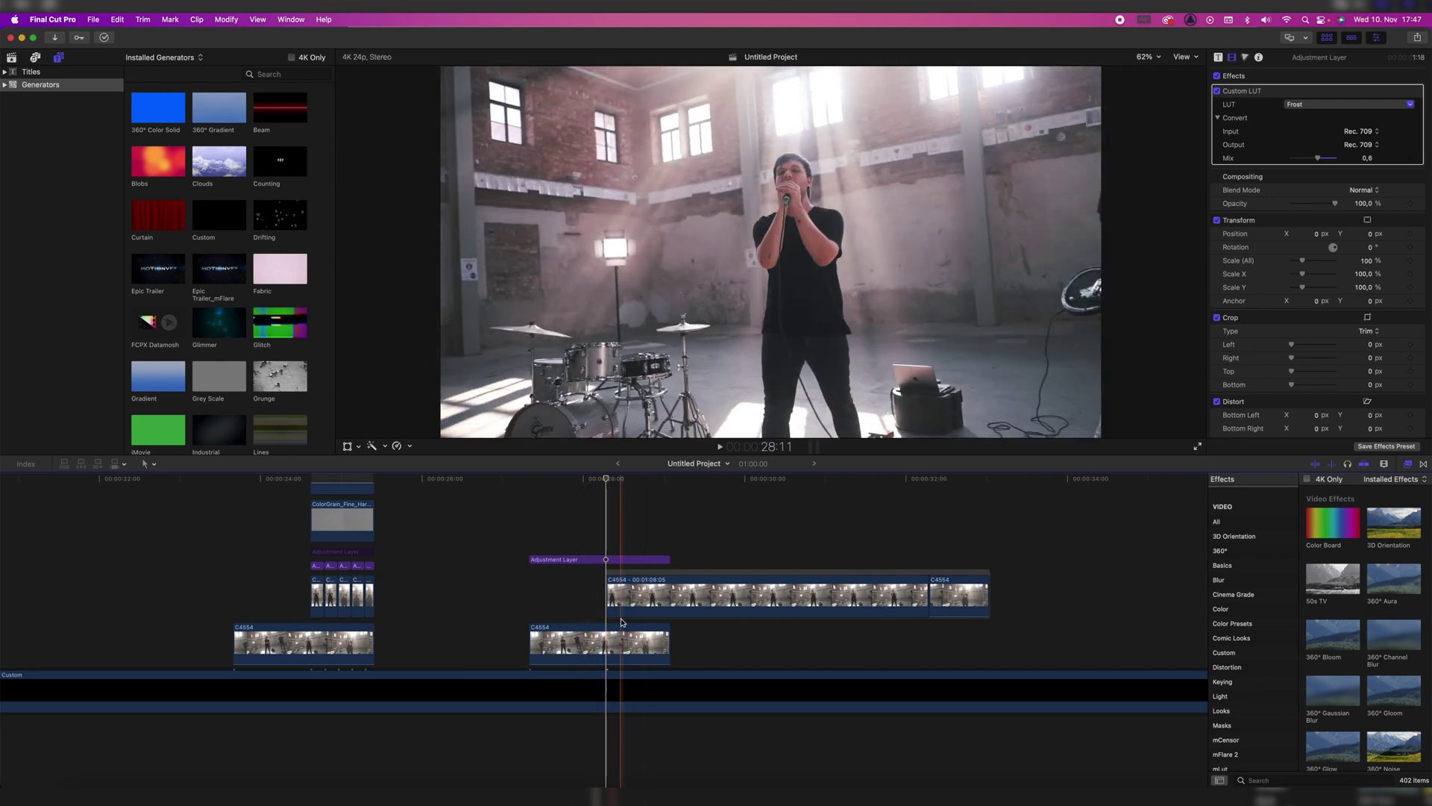
{"action": "left_click_drag", "start_coordinate": [974, 585], "coordinate": [863, 532]}
{"action": "left_click_drag", "start_coordinate": [649, 597], "coordinate": [792, 611]}
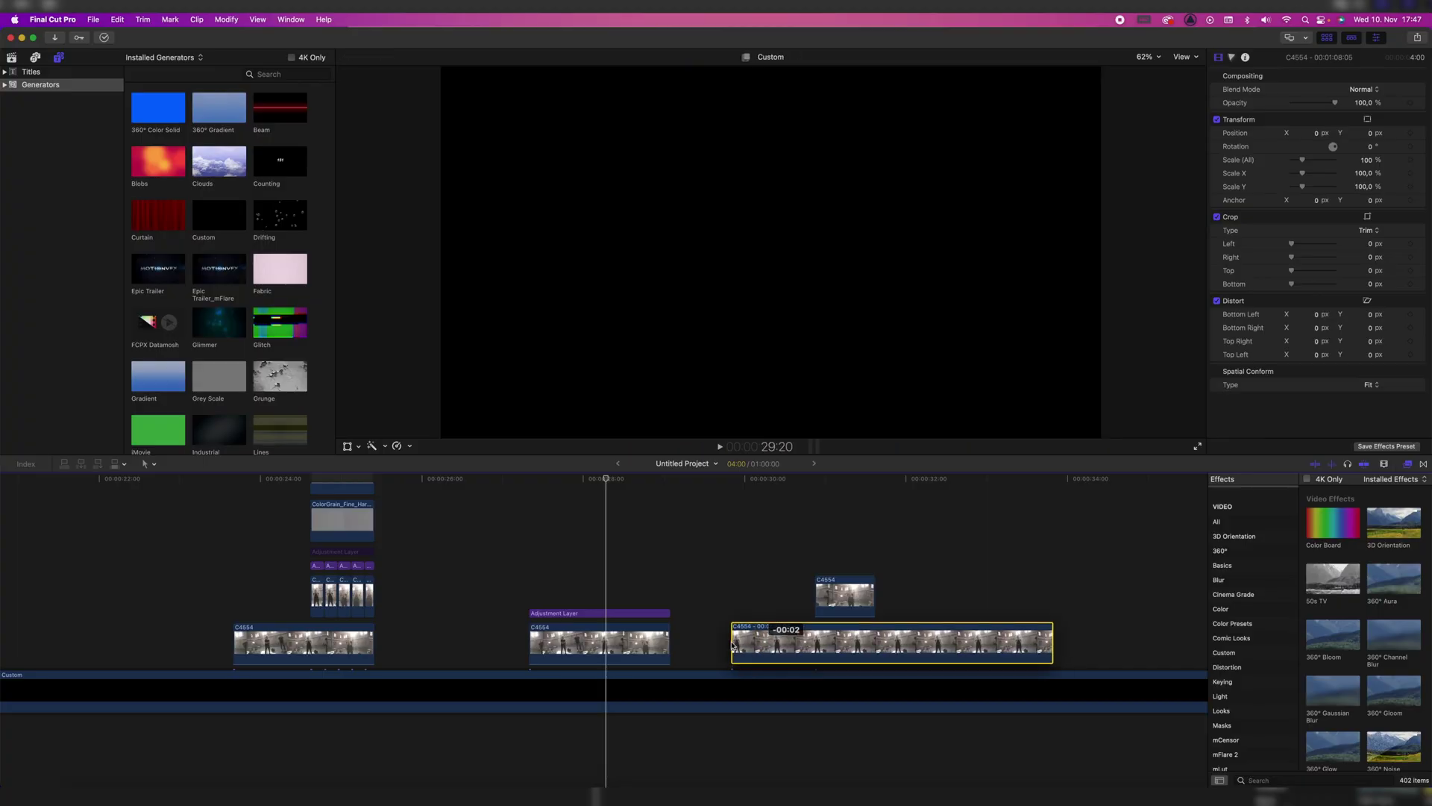
{"action": "left_click_drag", "start_coordinate": [759, 652], "coordinate": [637, 605]}
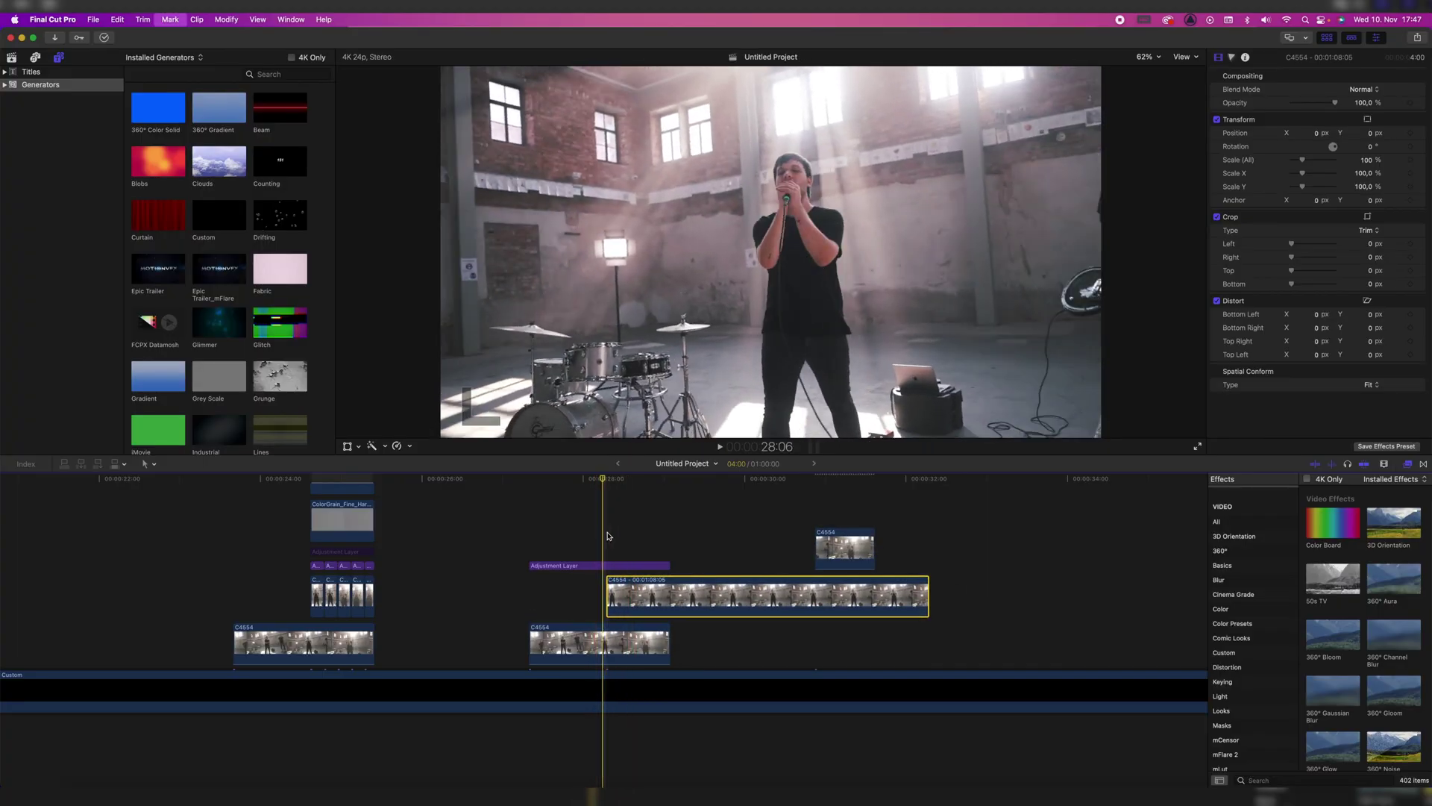
- Preview from the freeze frame's start, park the playhead at 28:11 and trim the freeze frame's end there
{"action": "key", "text": "Left"}
{"action": "key", "text": "Right"}
{"action": "key", "text": "space"}
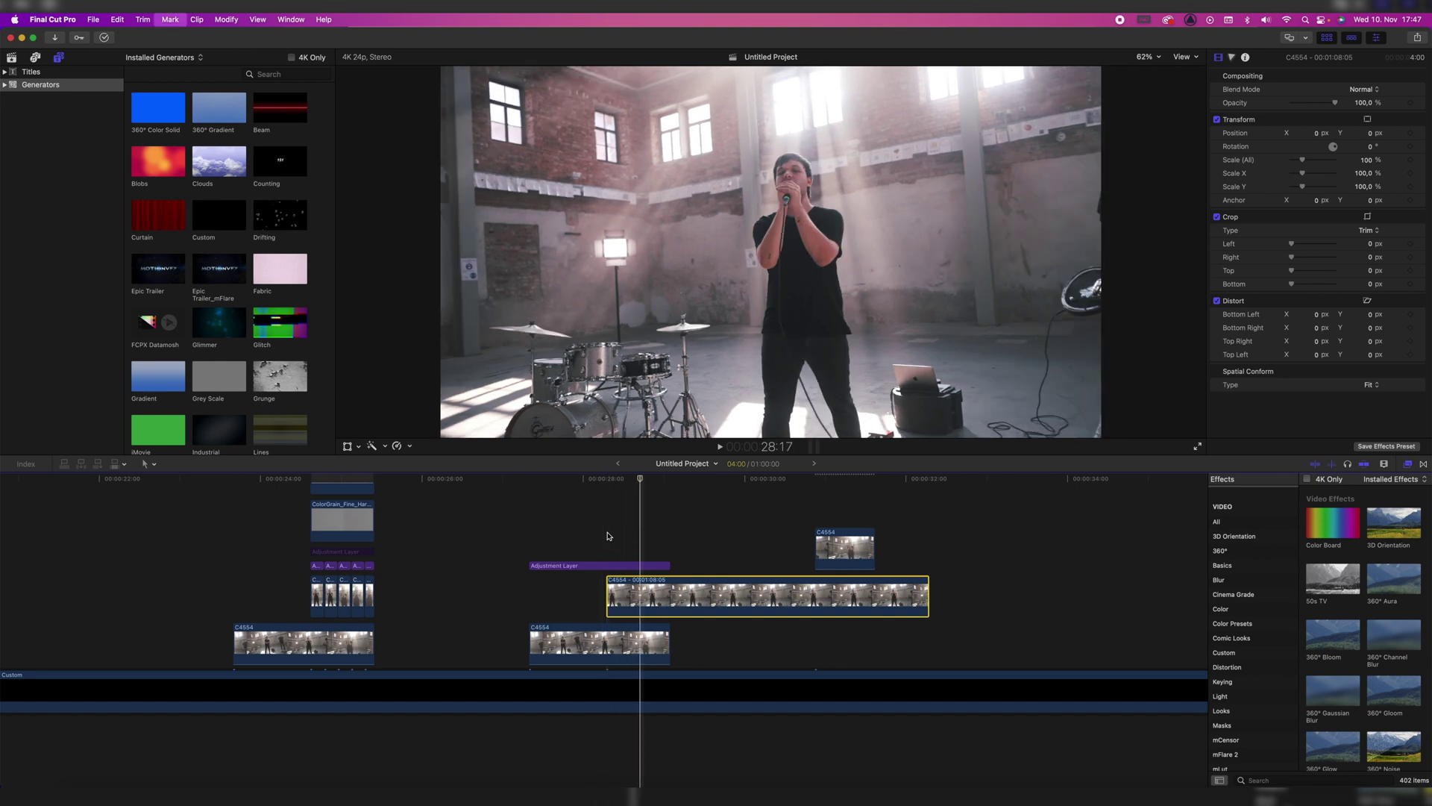
{"action": "left_click", "coordinate": [610, 533]}
{"action": "key", "text": "space"}
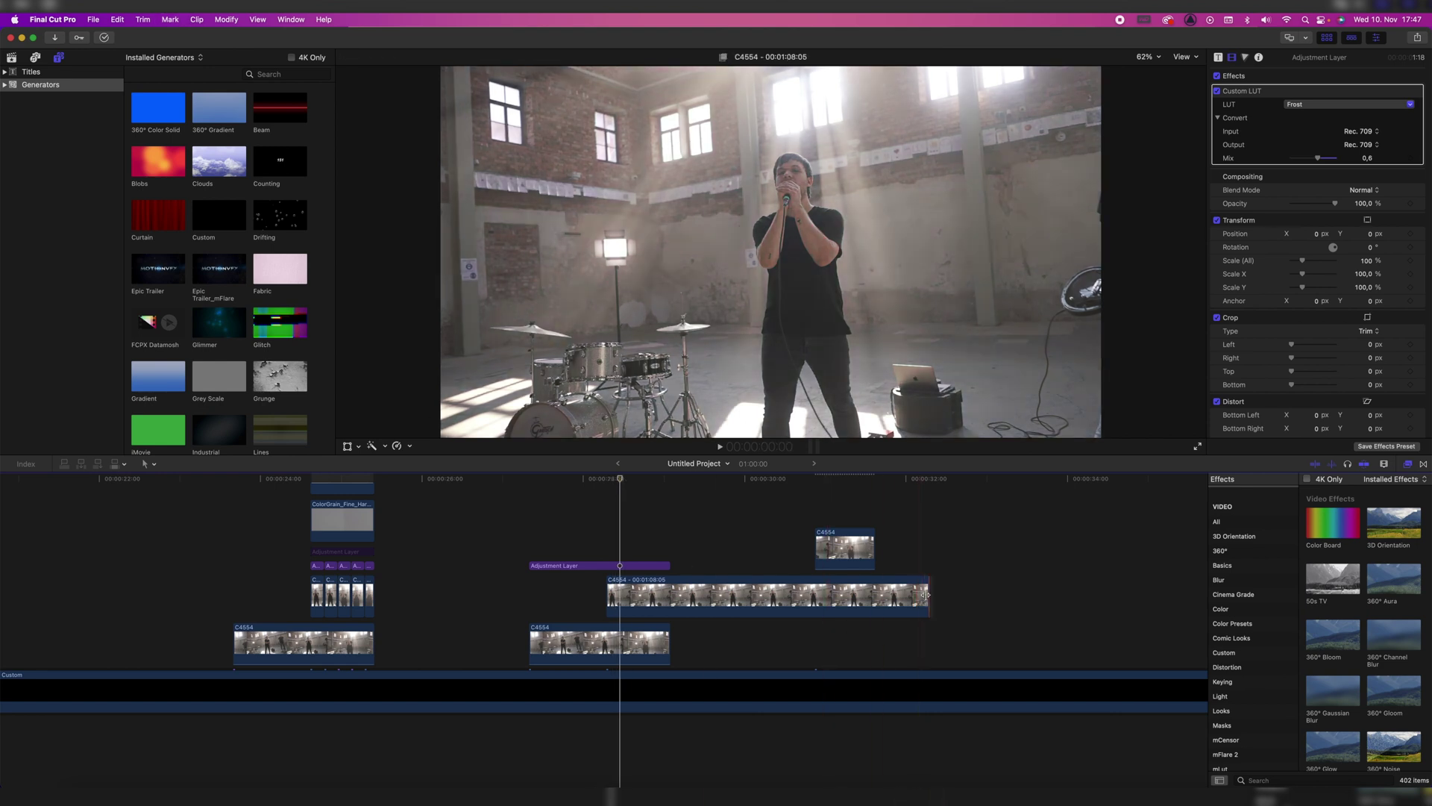
{"action": "left_click_drag", "start_coordinate": [926, 595], "coordinate": [620, 594]}
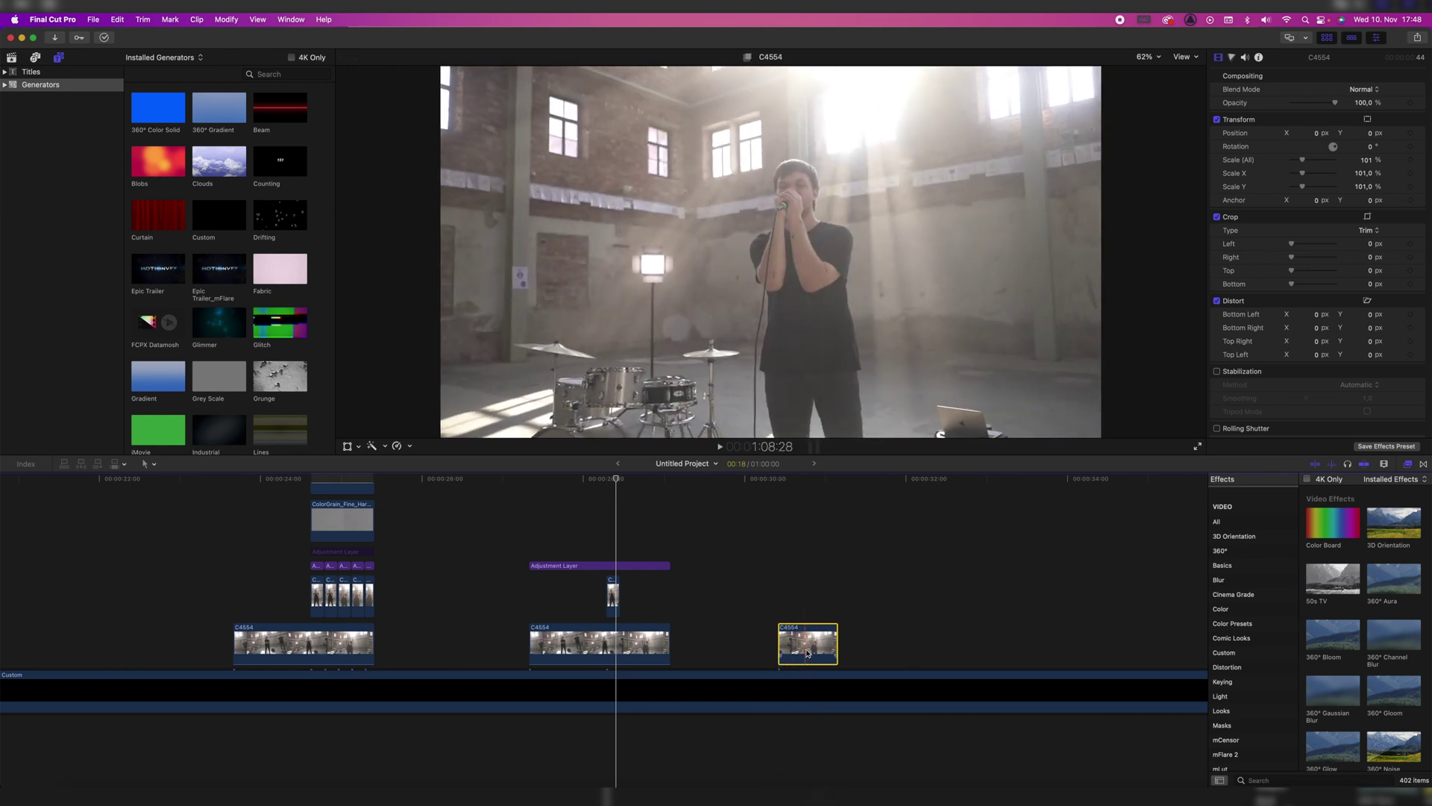
- Place the leftover C4554 clip after the first freeze frame, starting at 28:11, and add a second freeze frame there
{"action": "left_click_drag", "start_coordinate": [807, 653], "coordinate": [624, 552]}
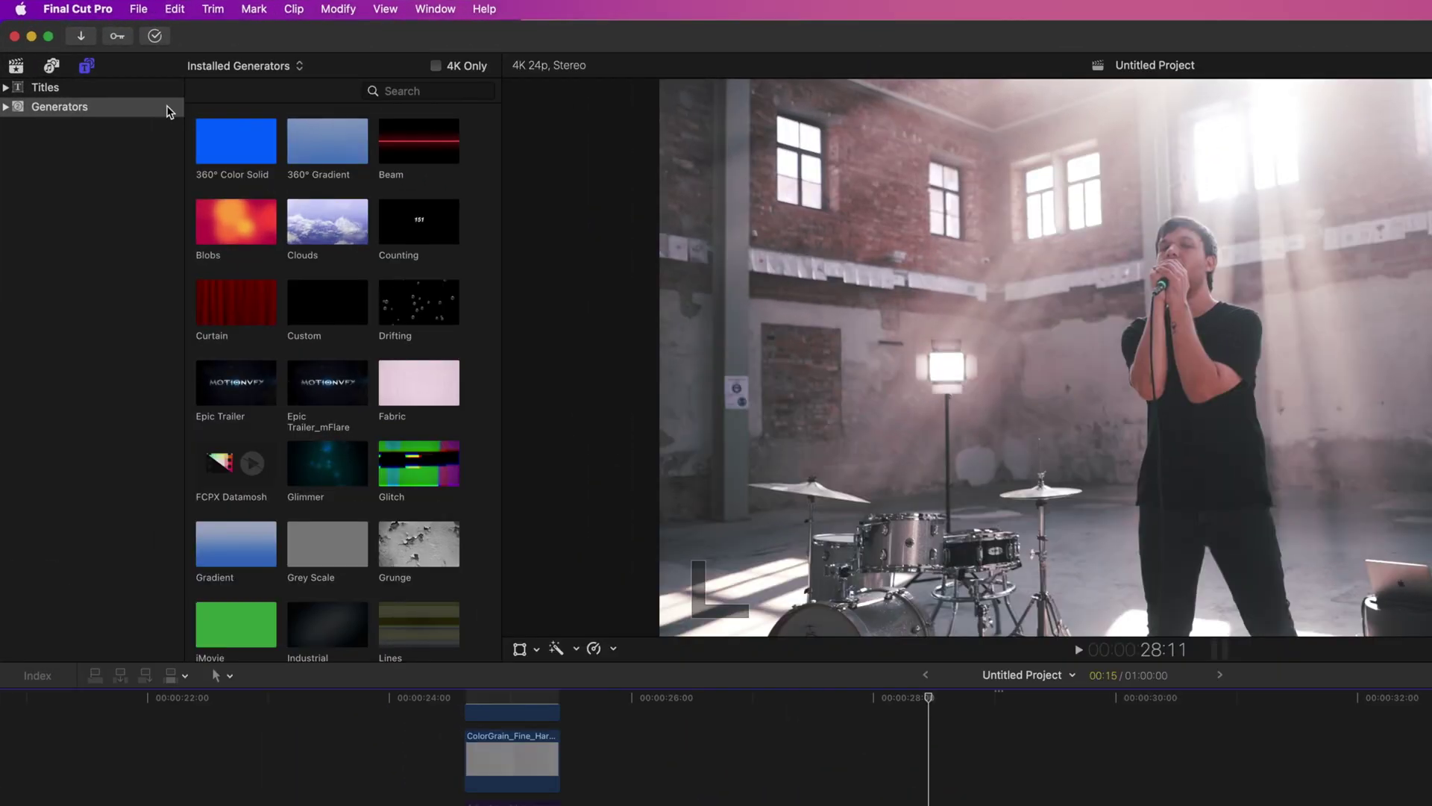
{"action": "left_click", "coordinate": [174, 9]}
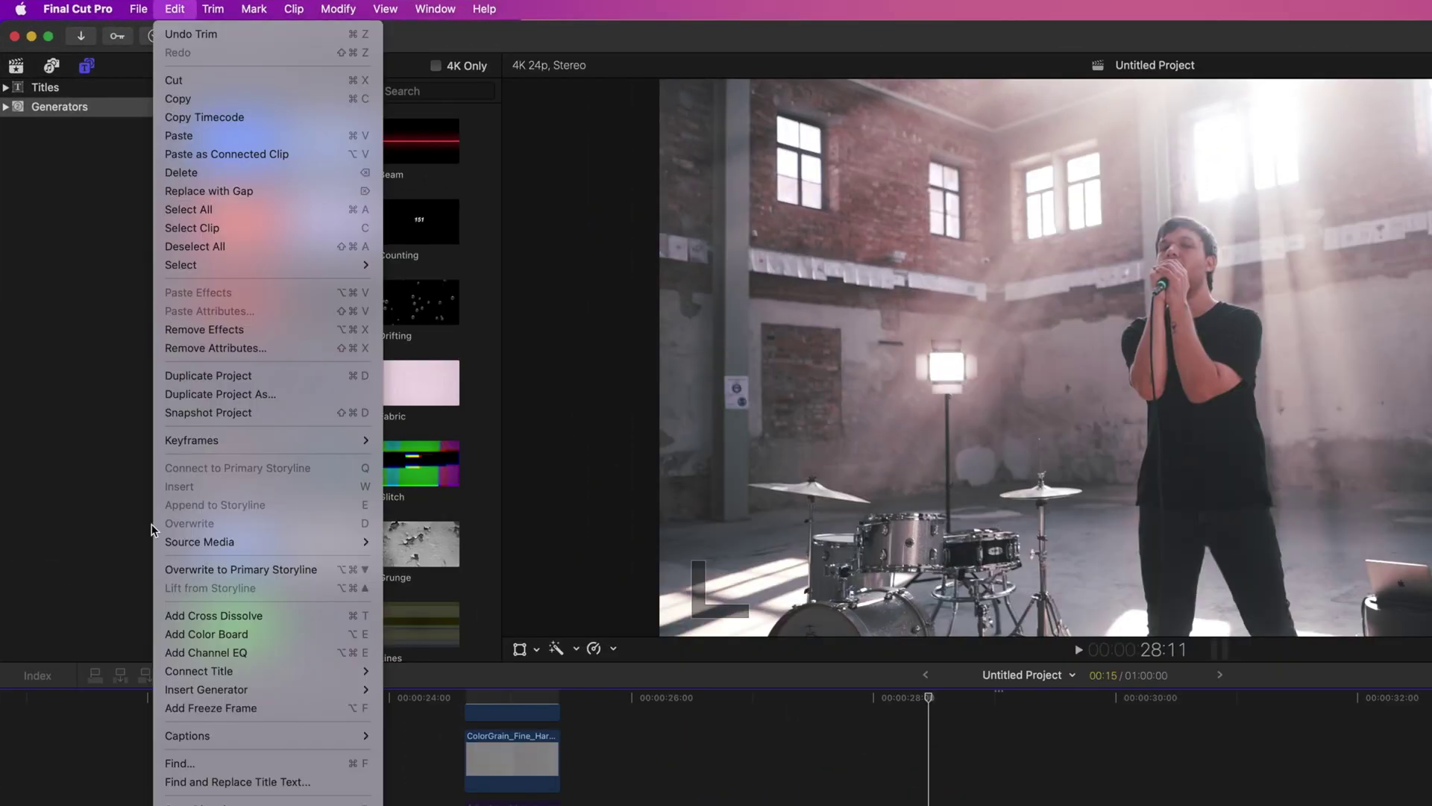
{"action": "left_click", "coordinate": [196, 708]}
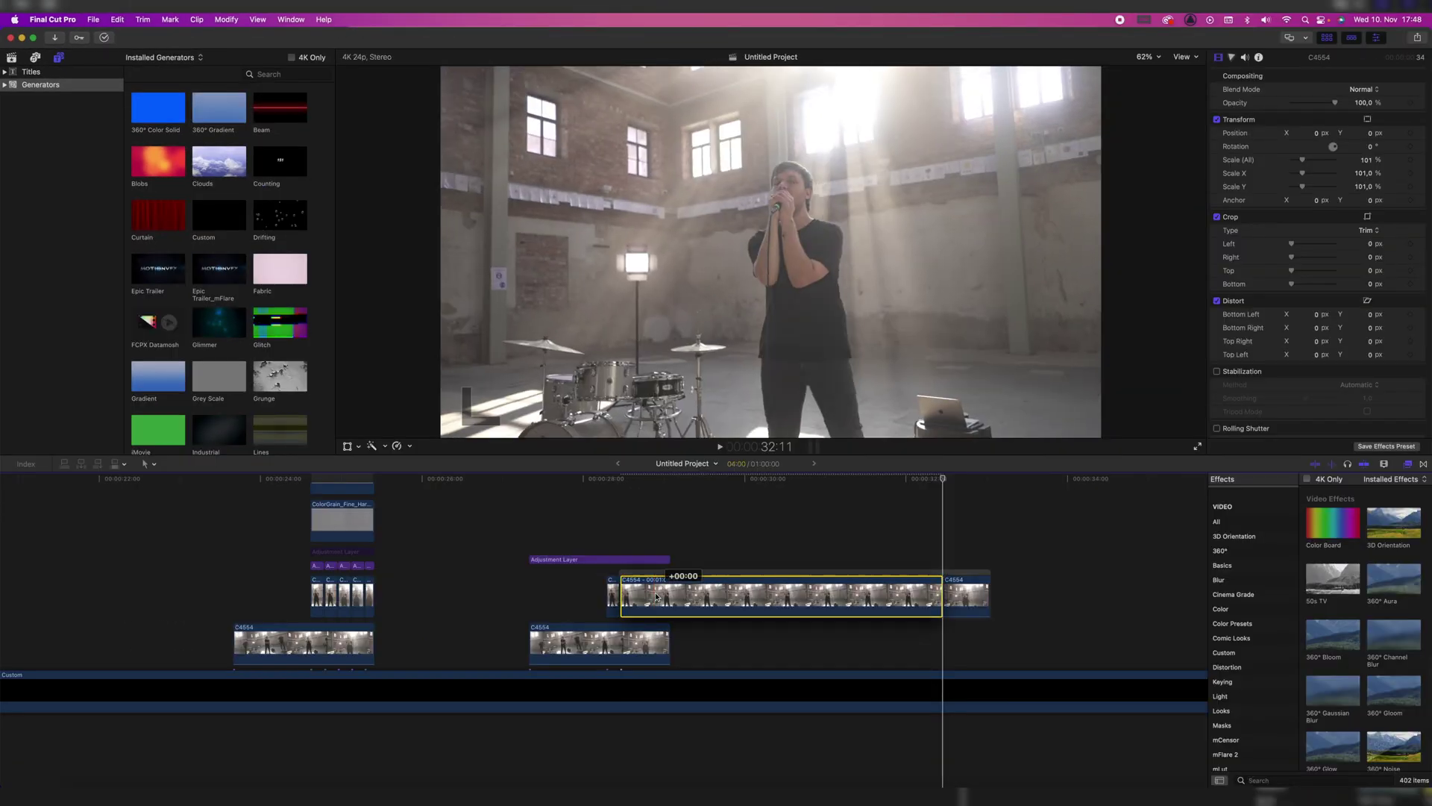
- Detach the second freeze frame from the leftover clip, place it at 28:11 and trim its end to 28:15
{"action": "left_click_drag", "start_coordinate": [966, 746], "coordinate": [1248, 747]}
{"action": "left_click_drag", "start_coordinate": [831, 510], "coordinate": [831, 515]}
{"action": "left_click_drag", "start_coordinate": [650, 605], "coordinate": [849, 608]}
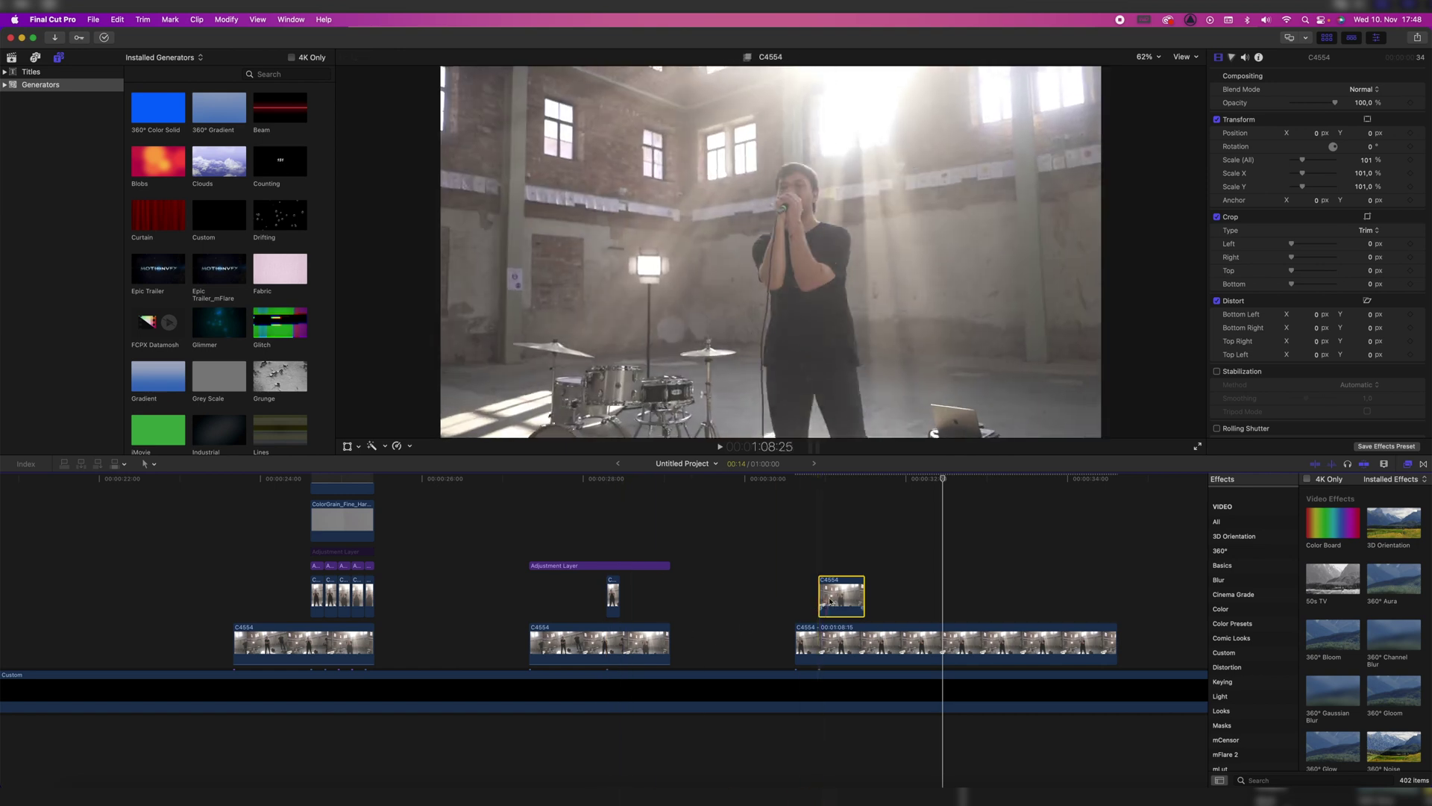
{"action": "left_click_drag", "start_coordinate": [821, 606], "coordinate": [640, 594]}
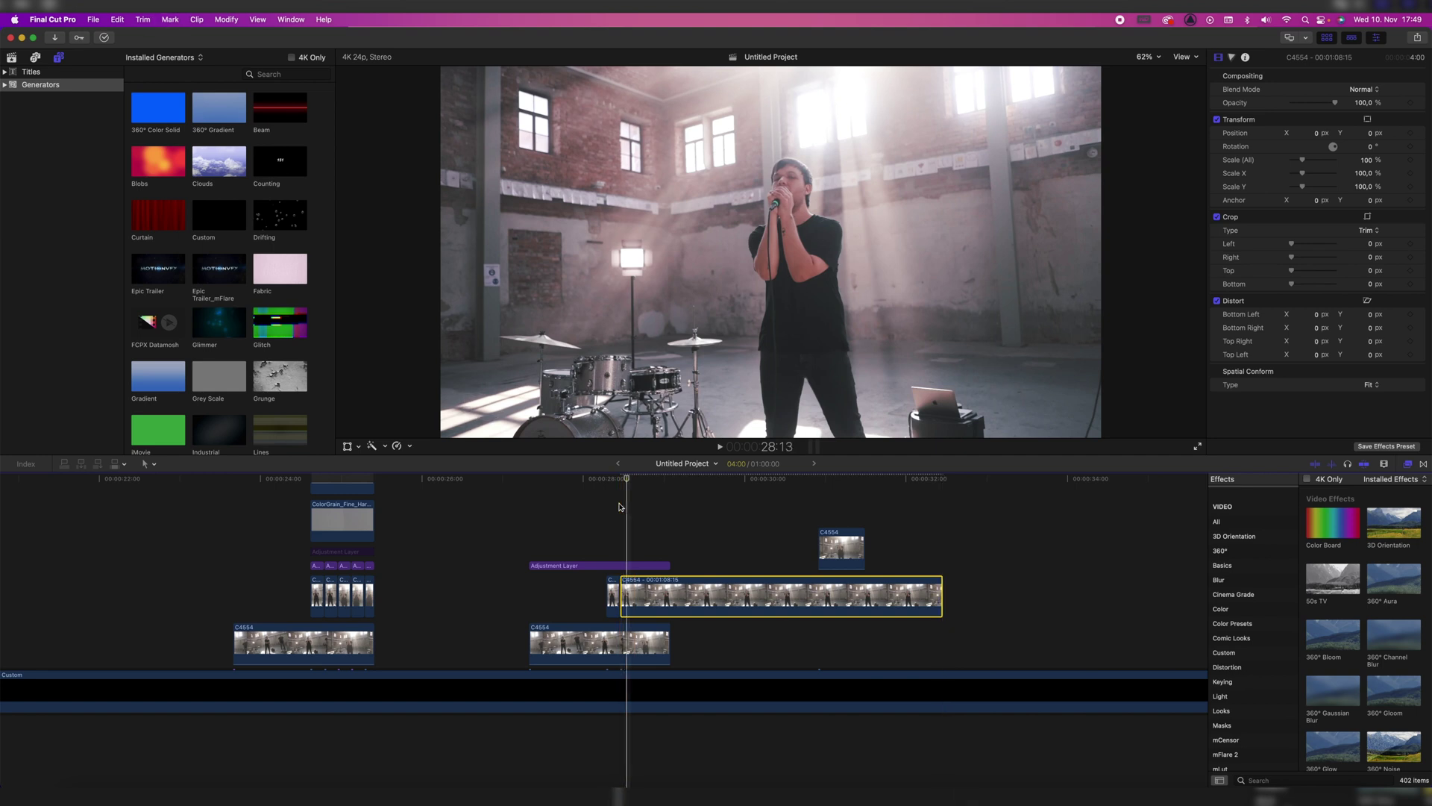
{"action": "left_click_drag", "start_coordinate": [941, 597], "coordinate": [631, 604]}
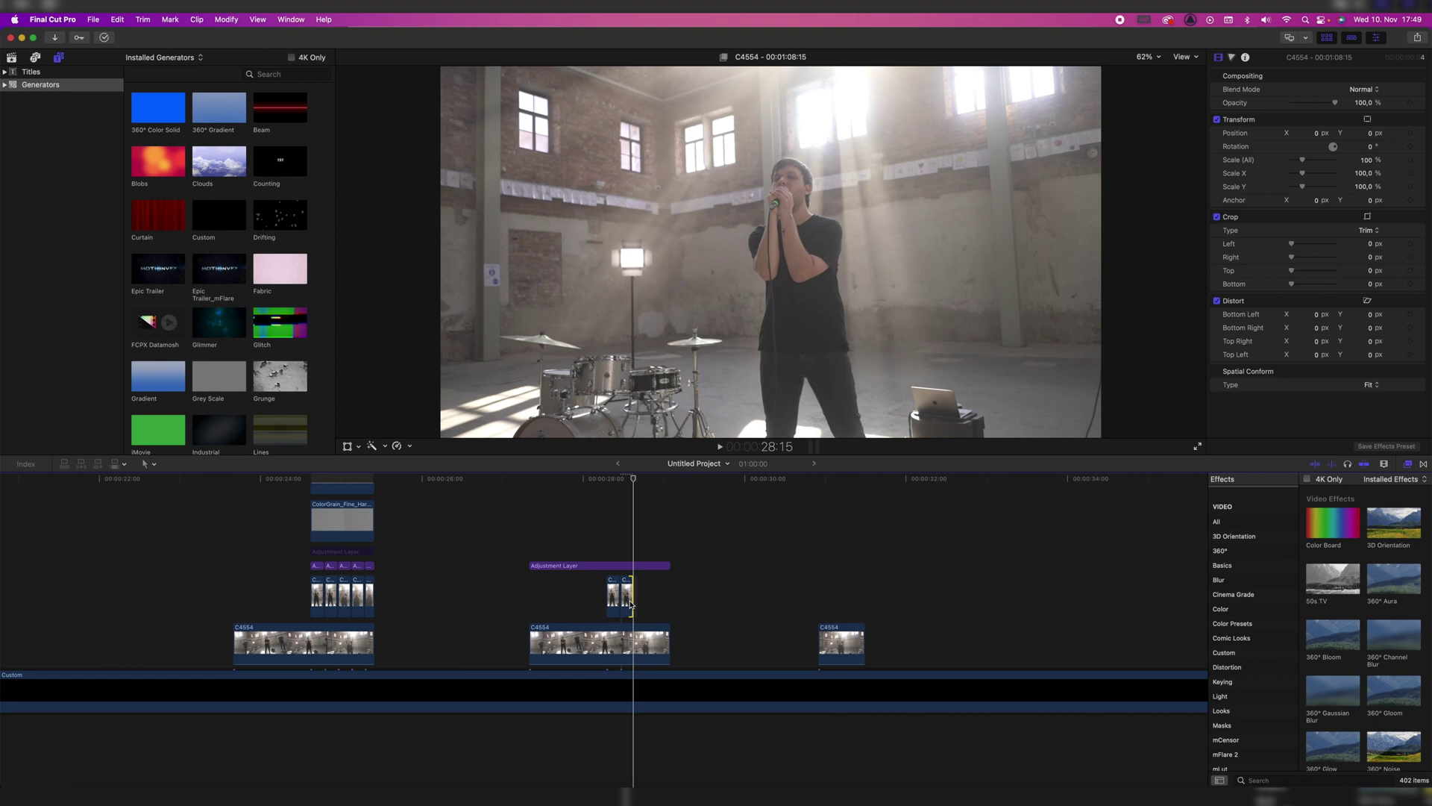
- Place the leftover C4554 clip after the second freeze frame, trimmed to start at 28:15, and add a third freeze frame there
{"action": "left_click_drag", "start_coordinate": [832, 643], "coordinate": [658, 600]}
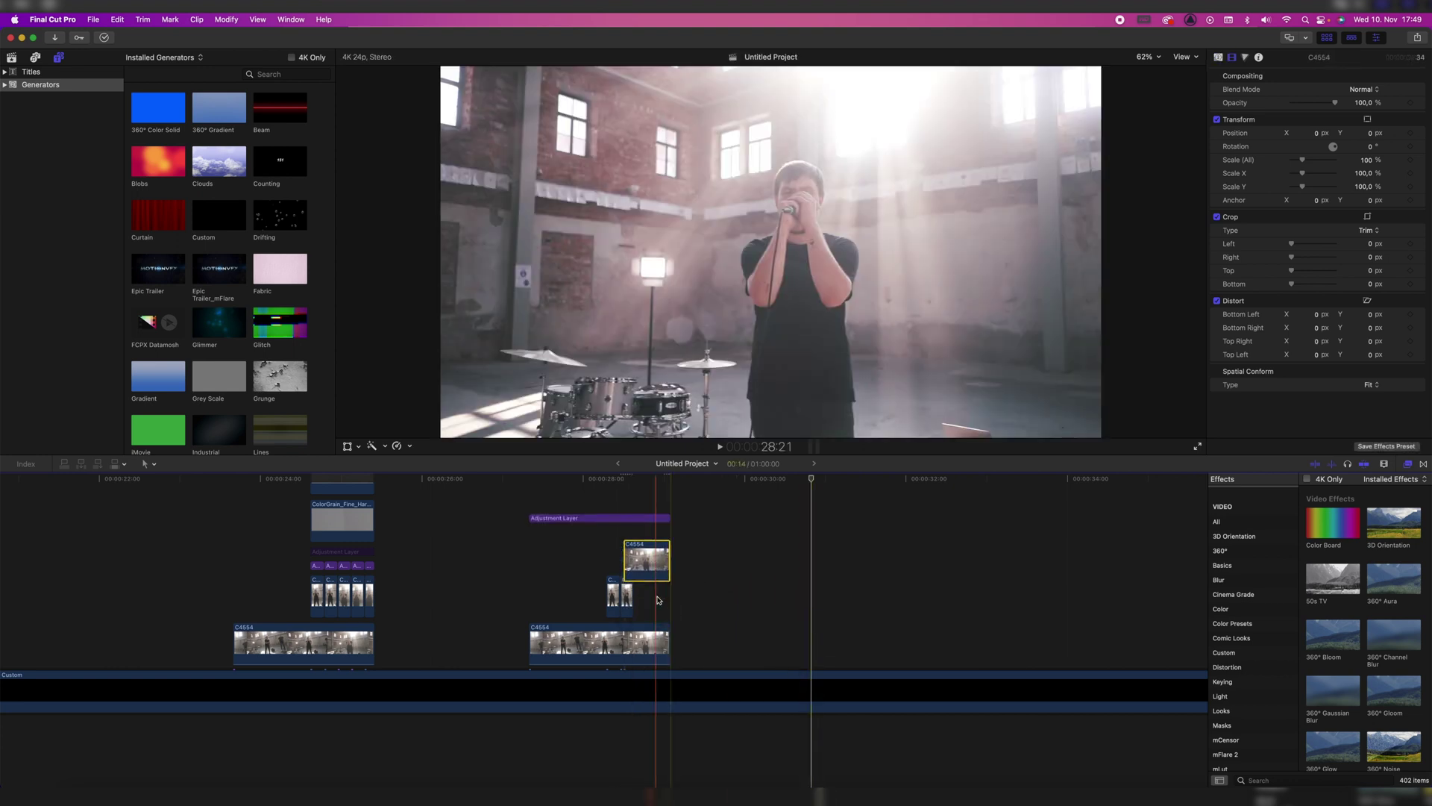
{"action": "left_click_drag", "start_coordinate": [625, 554], "coordinate": [636, 554]}
{"action": "left_click", "coordinate": [636, 553]}
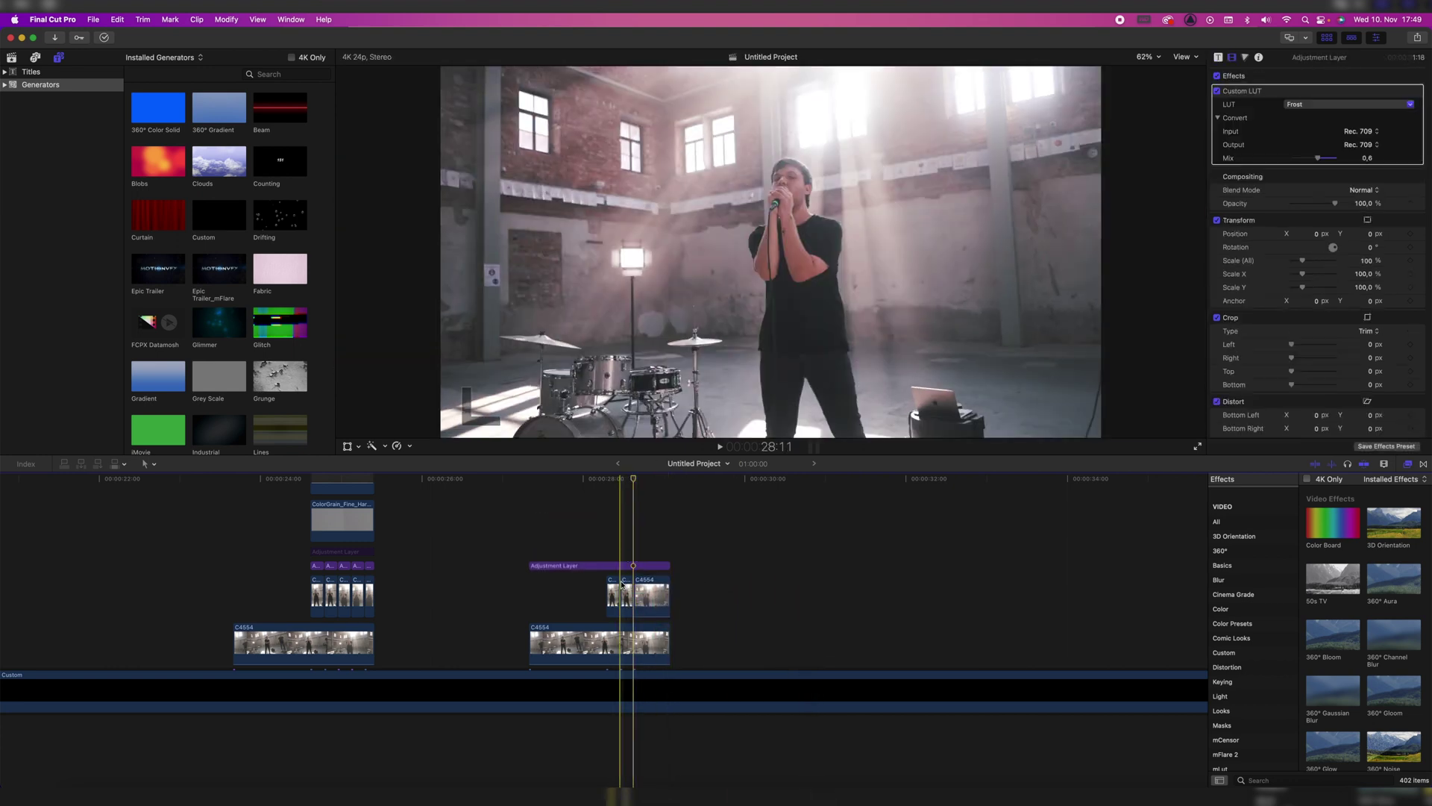
{"action": "left_click", "coordinate": [648, 594]}
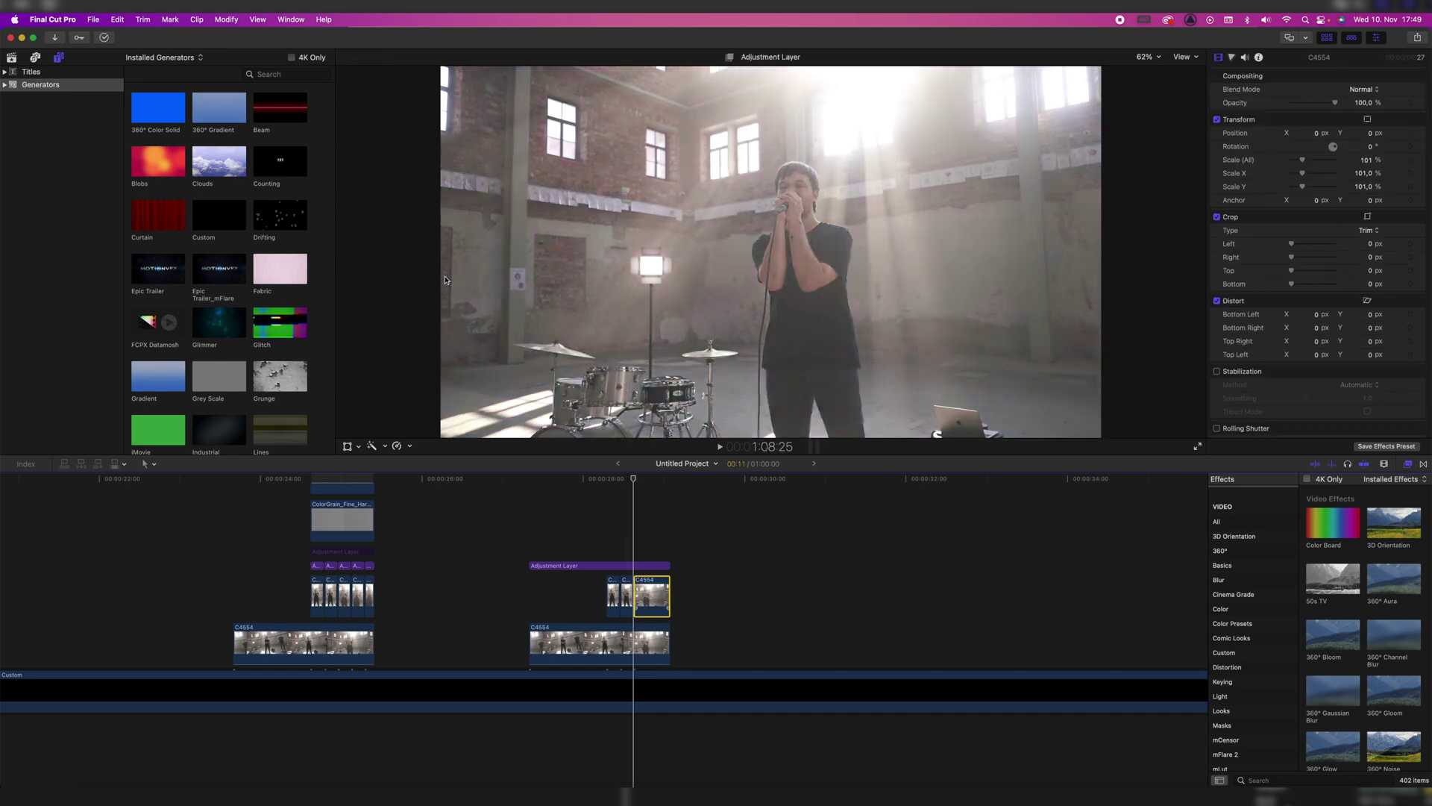
{"action": "left_click", "coordinate": [118, 19]}
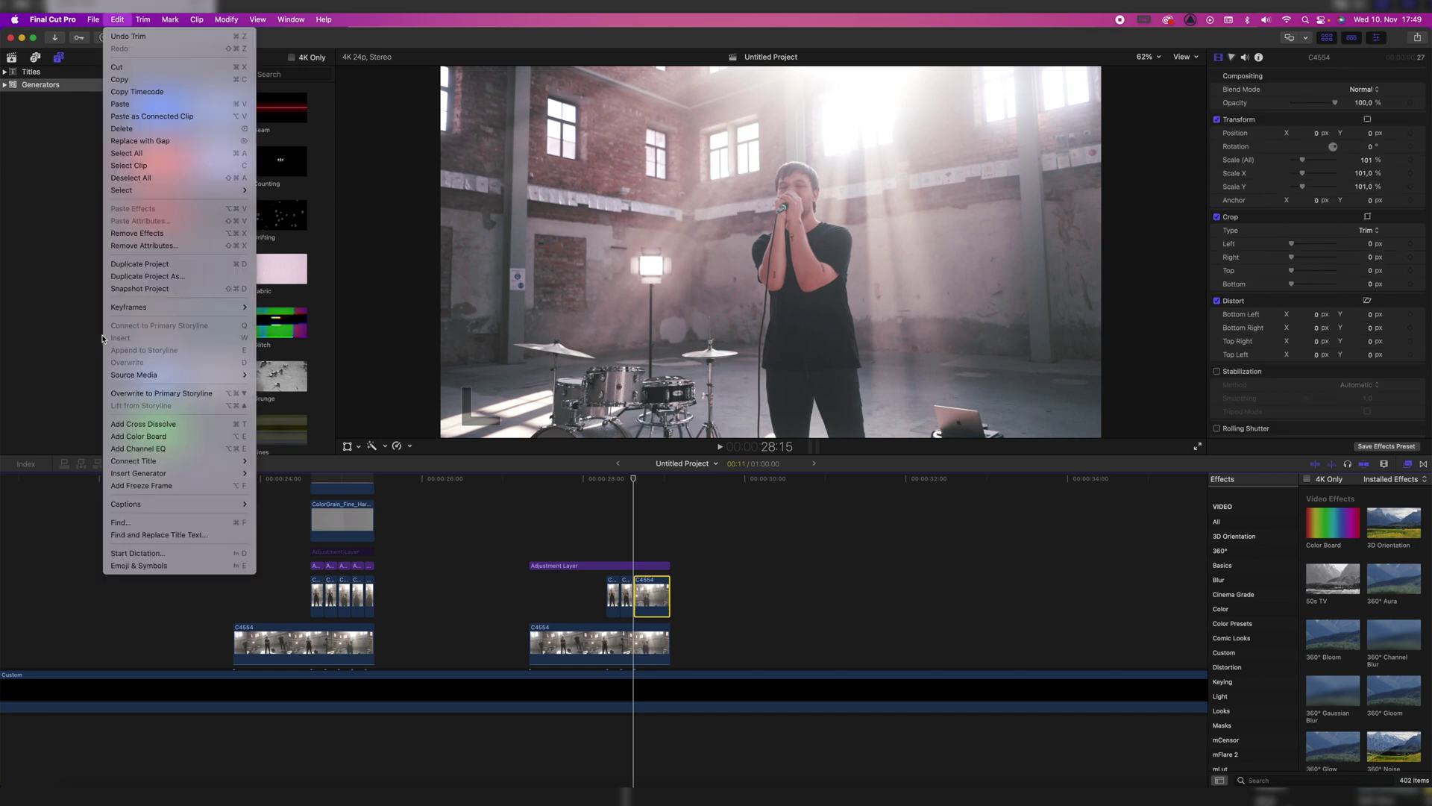
{"action": "left_click", "coordinate": [117, 485]}
- Detach the third freeze frame from the leftover clip, place it at 28:15 and trim its end to the playhead
{"action": "left_click_drag", "start_coordinate": [661, 595], "coordinate": [759, 596]}
{"action": "left_click_drag", "start_coordinate": [787, 656], "coordinate": [680, 596]}
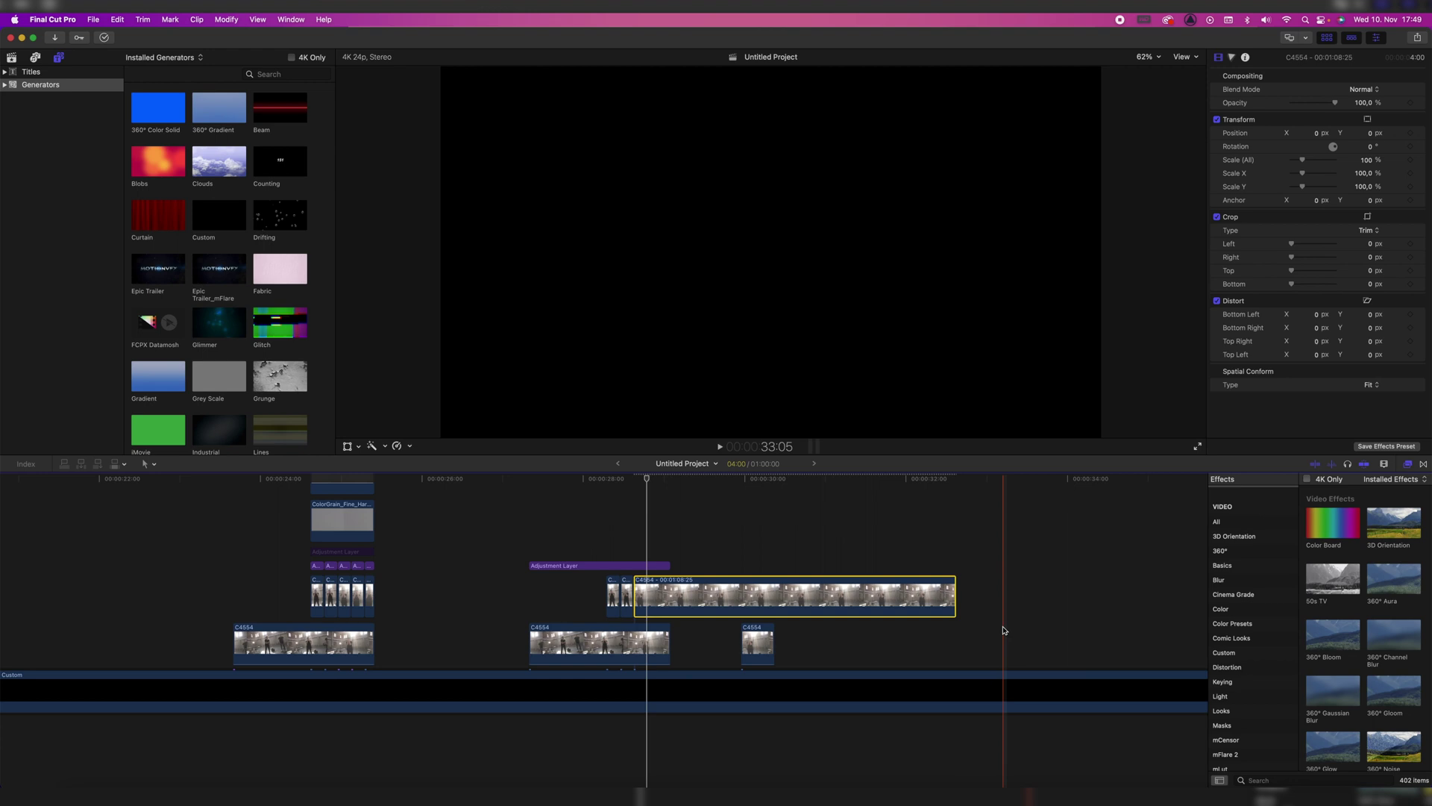
{"action": "left_click_drag", "start_coordinate": [956, 596], "coordinate": [647, 596]}
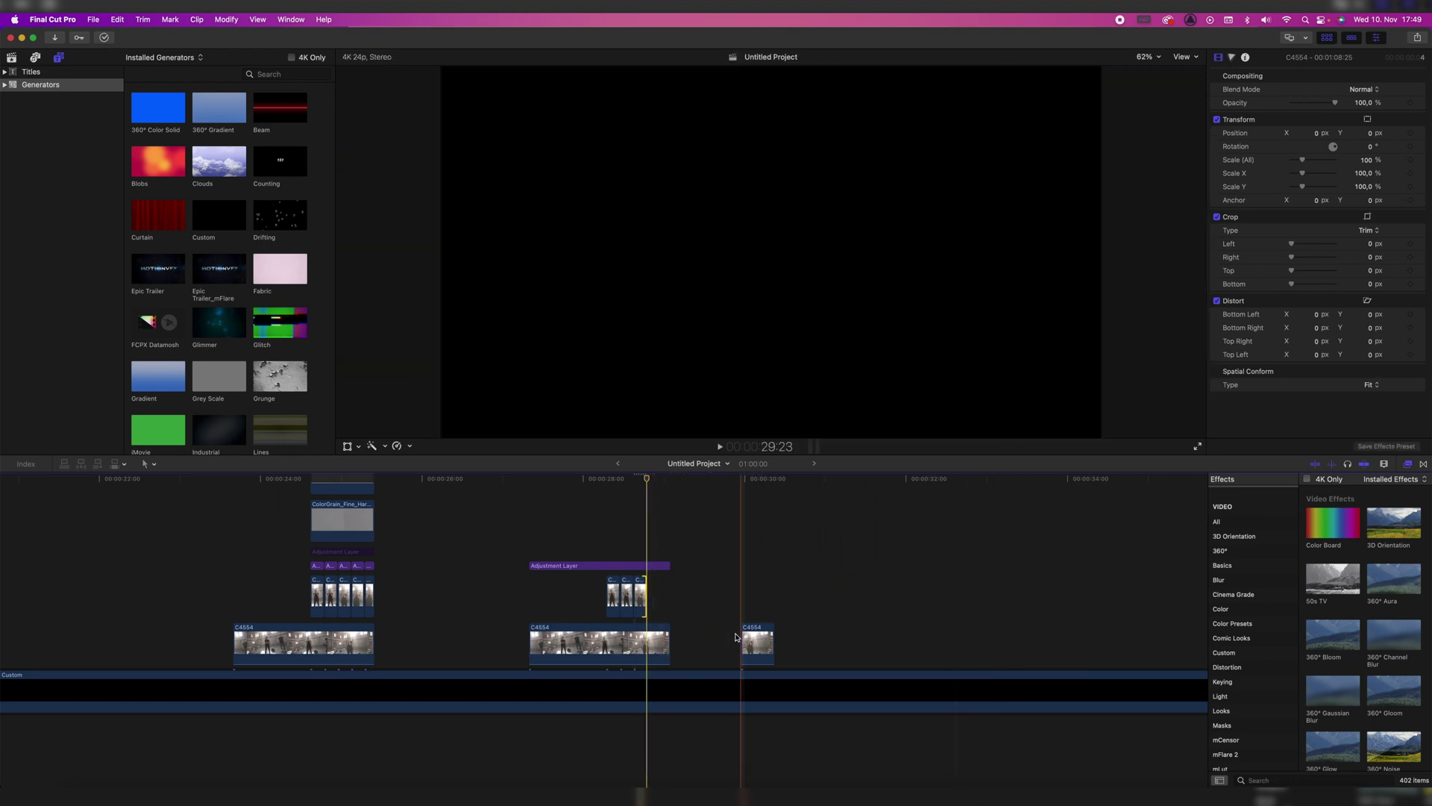
- Add a fourth freeze frame from the leftover C4554 clip right after the third one and trim its end to 28:23
{"action": "left_click_drag", "start_coordinate": [760, 643], "coordinate": [653, 595]}
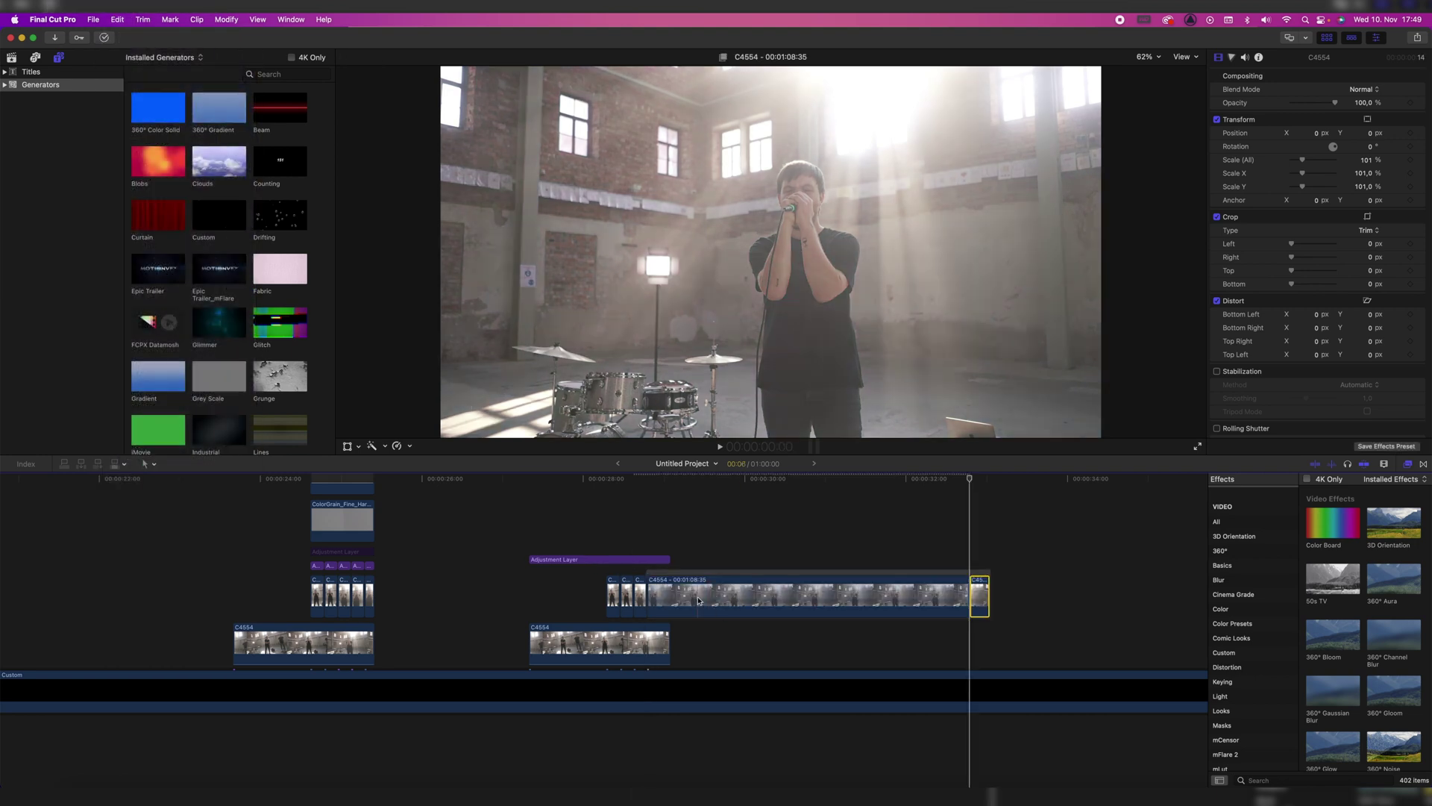
{"action": "mouse_move", "coordinate": [699, 601]}
{"action": "left_mouse_down"}
{"action": "mouse_move", "coordinate": [776, 578]}
{"action": "mouse_move", "coordinate": [813, 643]}
{"action": "mouse_move", "coordinate": [686, 590]}
{"action": "left_mouse_up"}
{"action": "key", "text": "Right"}
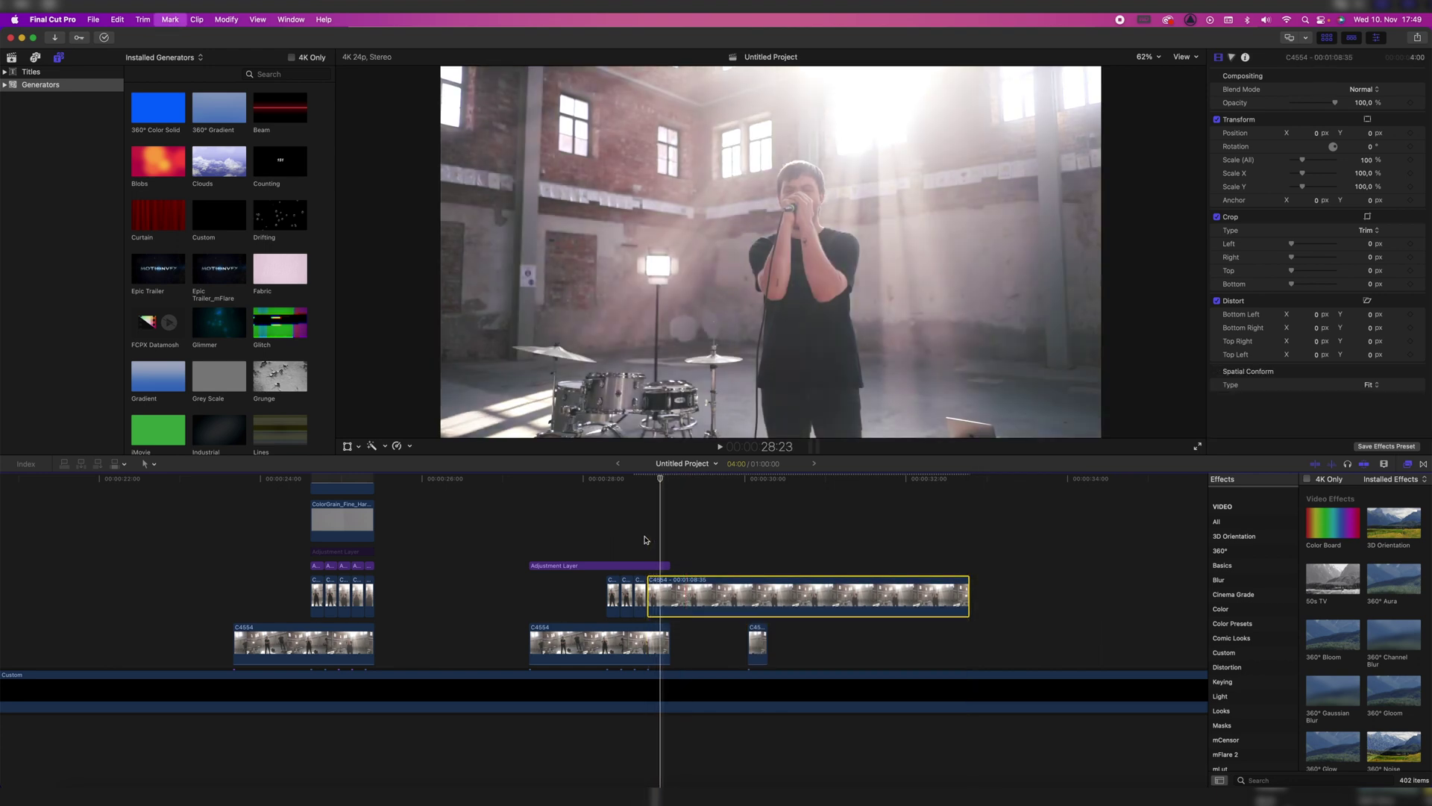
{"action": "left_click_drag", "start_coordinate": [967, 596], "coordinate": [660, 597]}
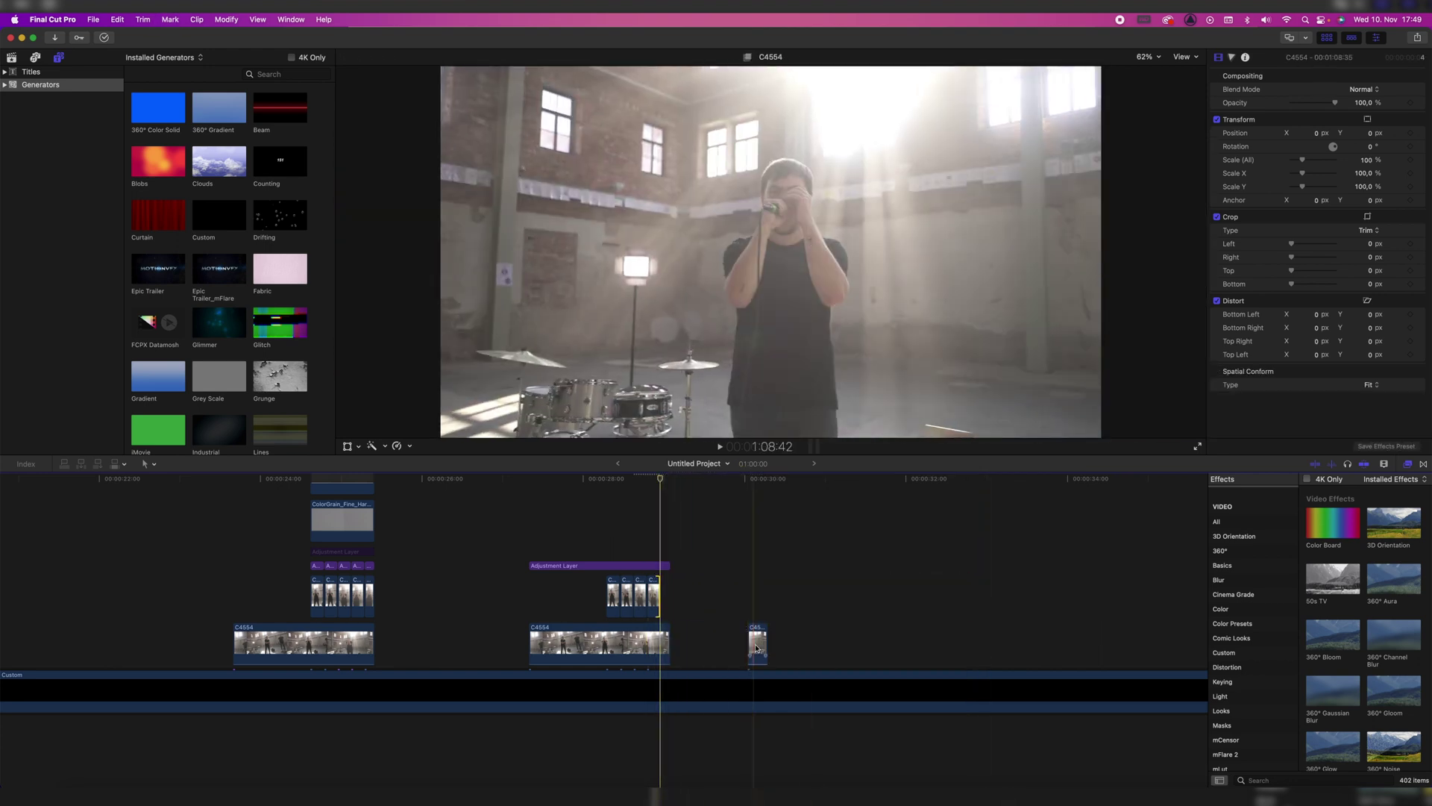
- Place the leftover C4554 clip after the fourth freeze frame, starting at 28:23, and add a fifth freeze frame there
{"action": "left_click_drag", "start_coordinate": [756, 648], "coordinate": [661, 562]}
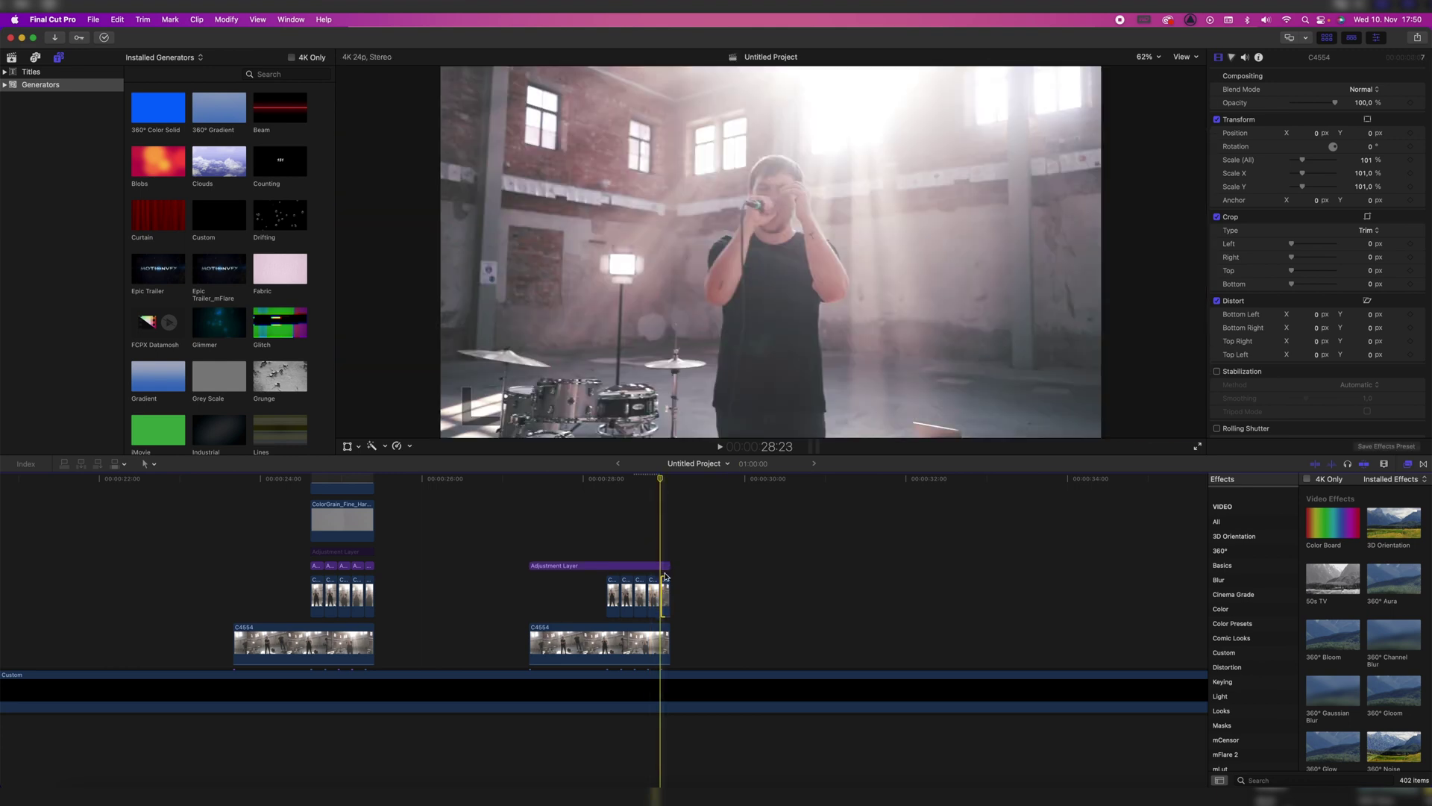
{"action": "left_click", "coordinate": [117, 19]}
{"action": "left_click", "coordinate": [164, 486]}
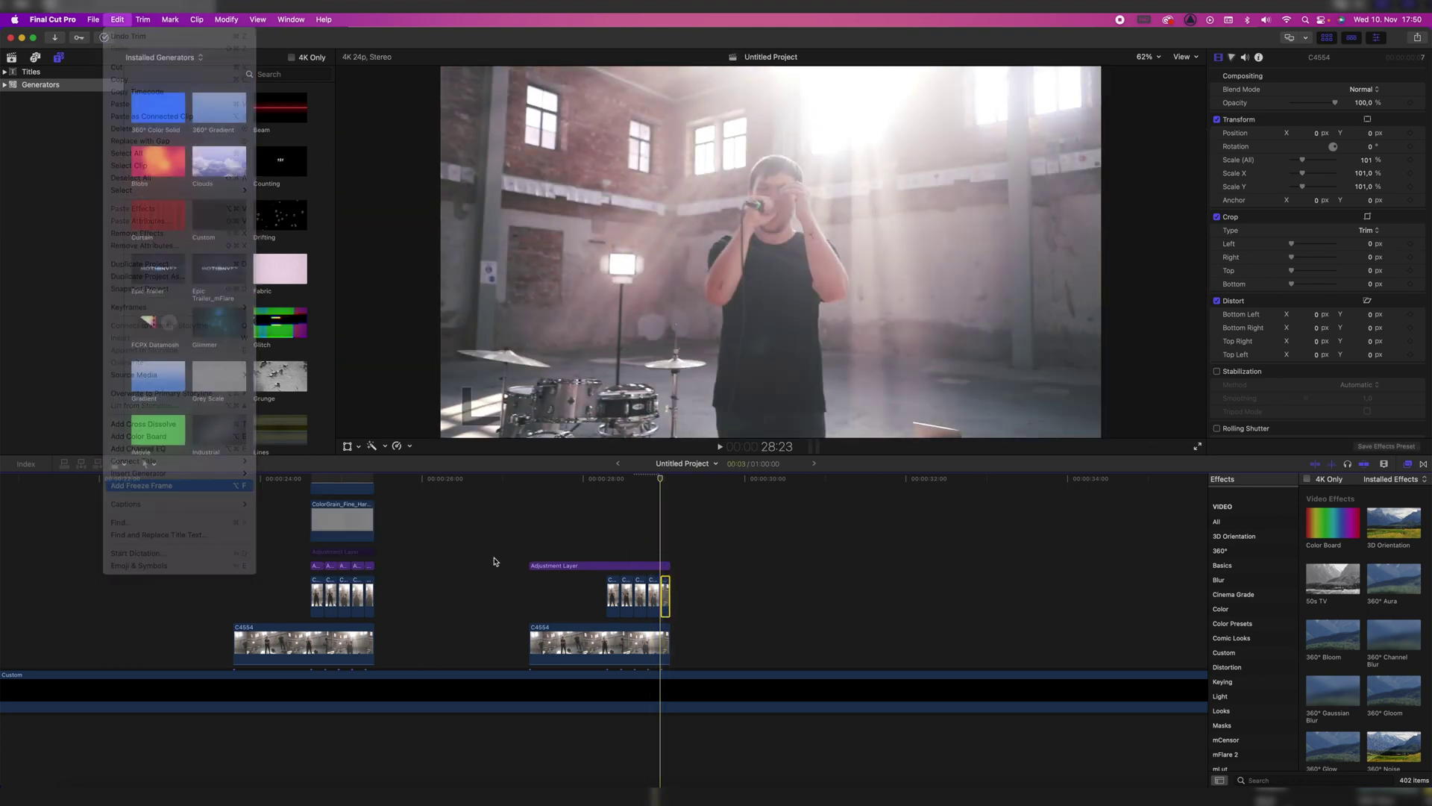
- Replace the leftover clip with the fifth freeze frame at 28:23, trimmed to the end of the C4554 copy below
{"action": "left_click_drag", "start_coordinate": [710, 594], "coordinate": [732, 625]}
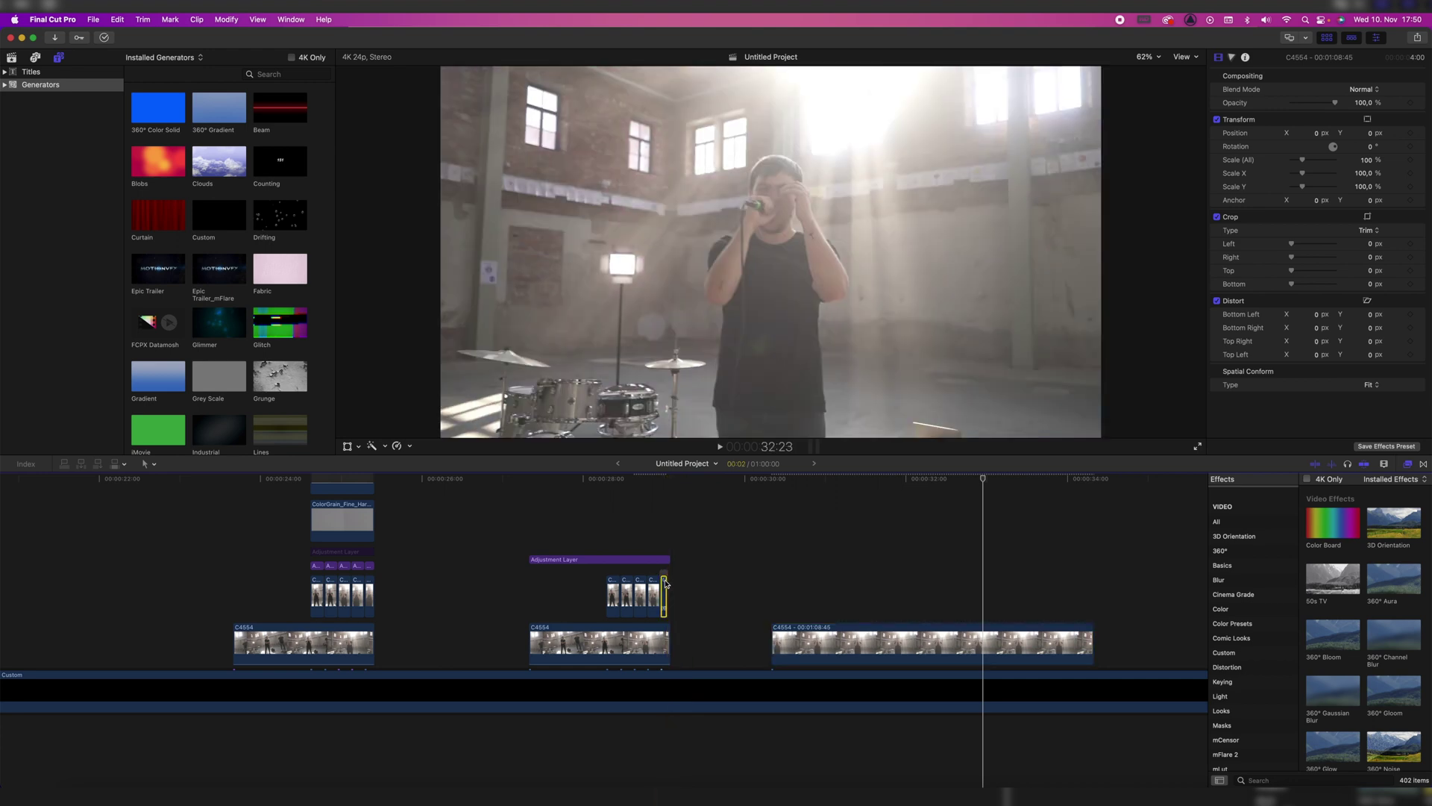
{"action": "key", "text": "BackSpace"}
{"action": "left_click_drag", "start_coordinate": [843, 638], "coordinate": [731, 593]}
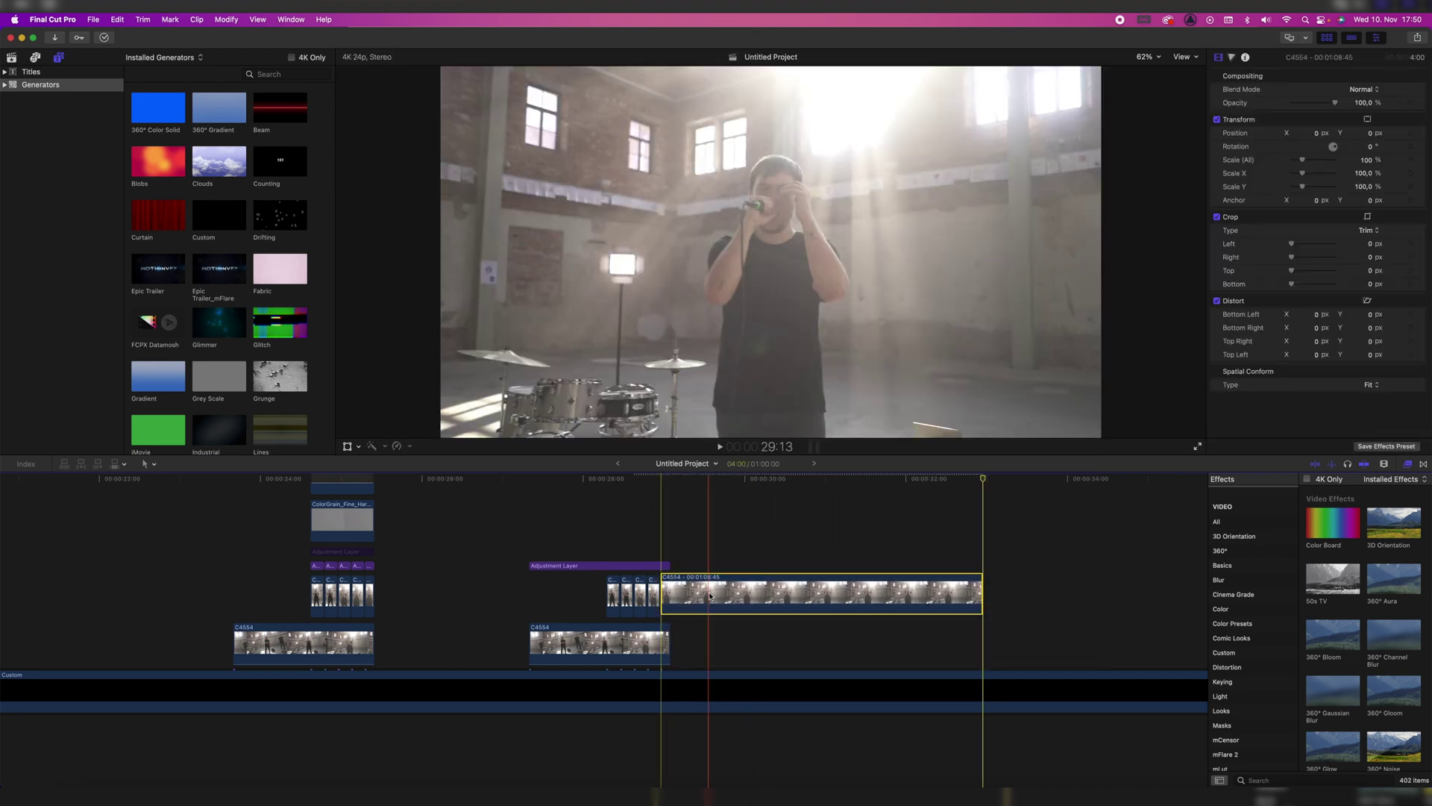
{"action": "left_click_drag", "start_coordinate": [980, 589], "coordinate": [665, 589]}
- Lengthen the C4554 copy, the fifth freeze frame and the adjustment layer slightly to a shared end, and play the sequence
{"action": "left_click", "coordinate": [668, 593]}
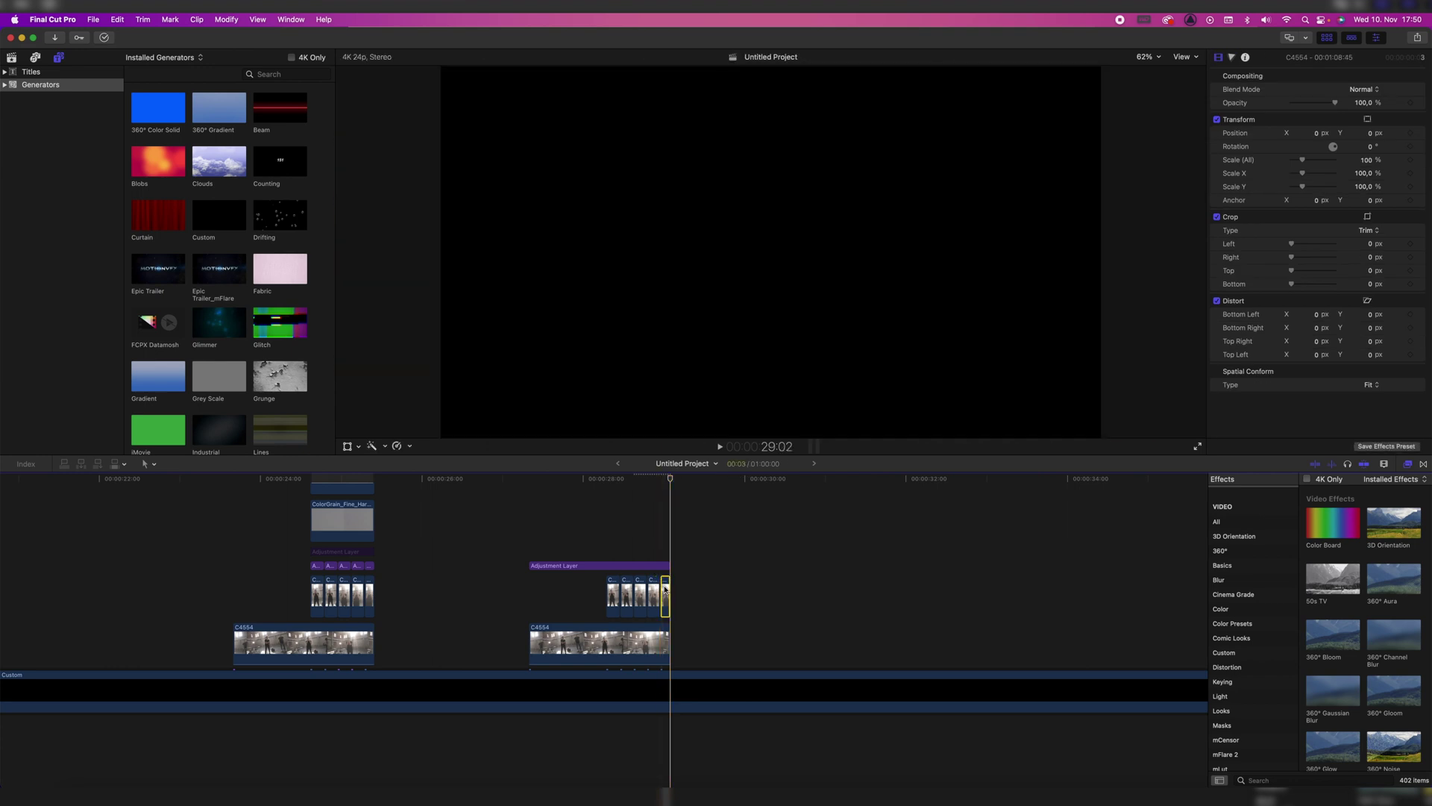
{"action": "left_click_drag", "start_coordinate": [666, 644], "coordinate": [675, 565]}
{"action": "left_click", "coordinate": [567, 535]}
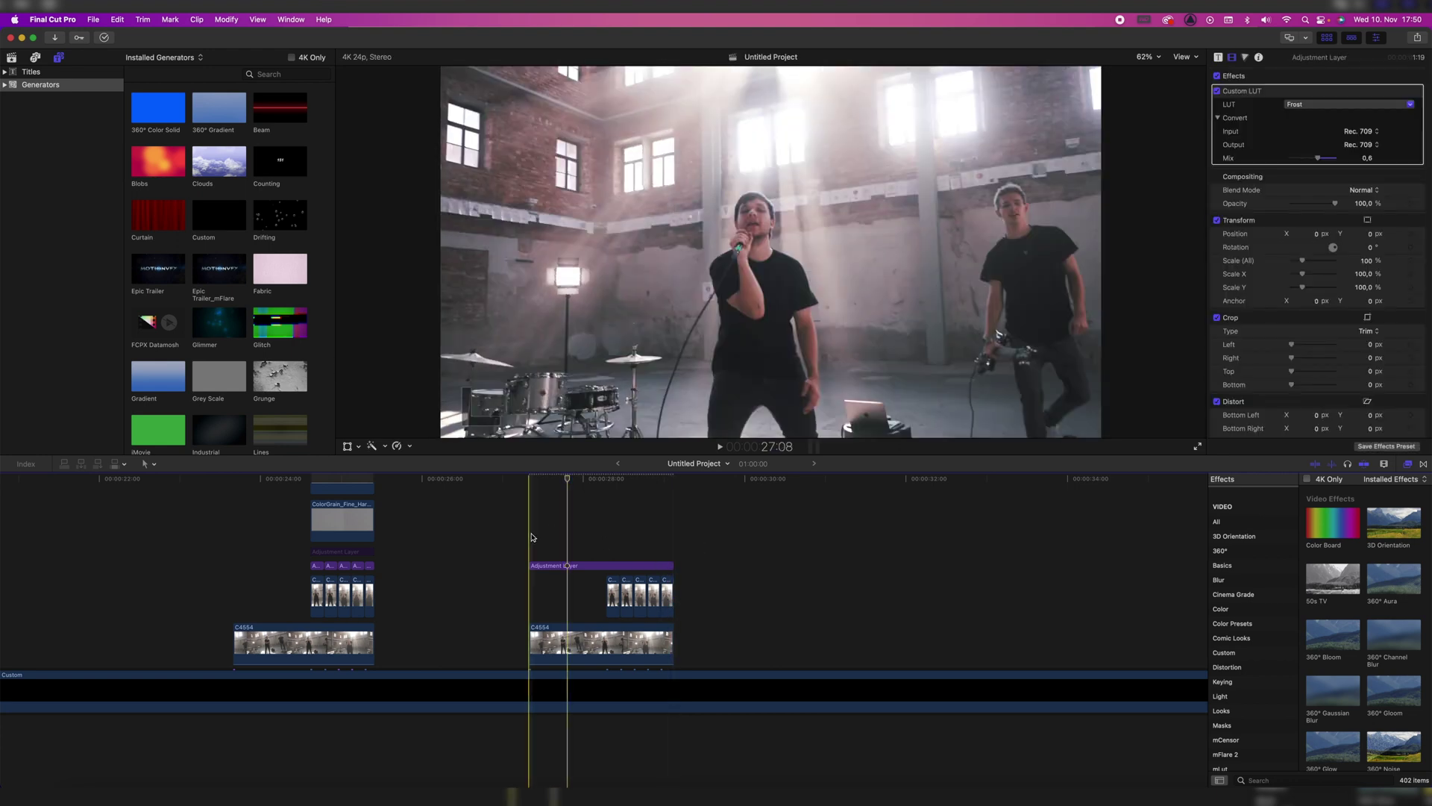
{"action": "key", "text": "space"}
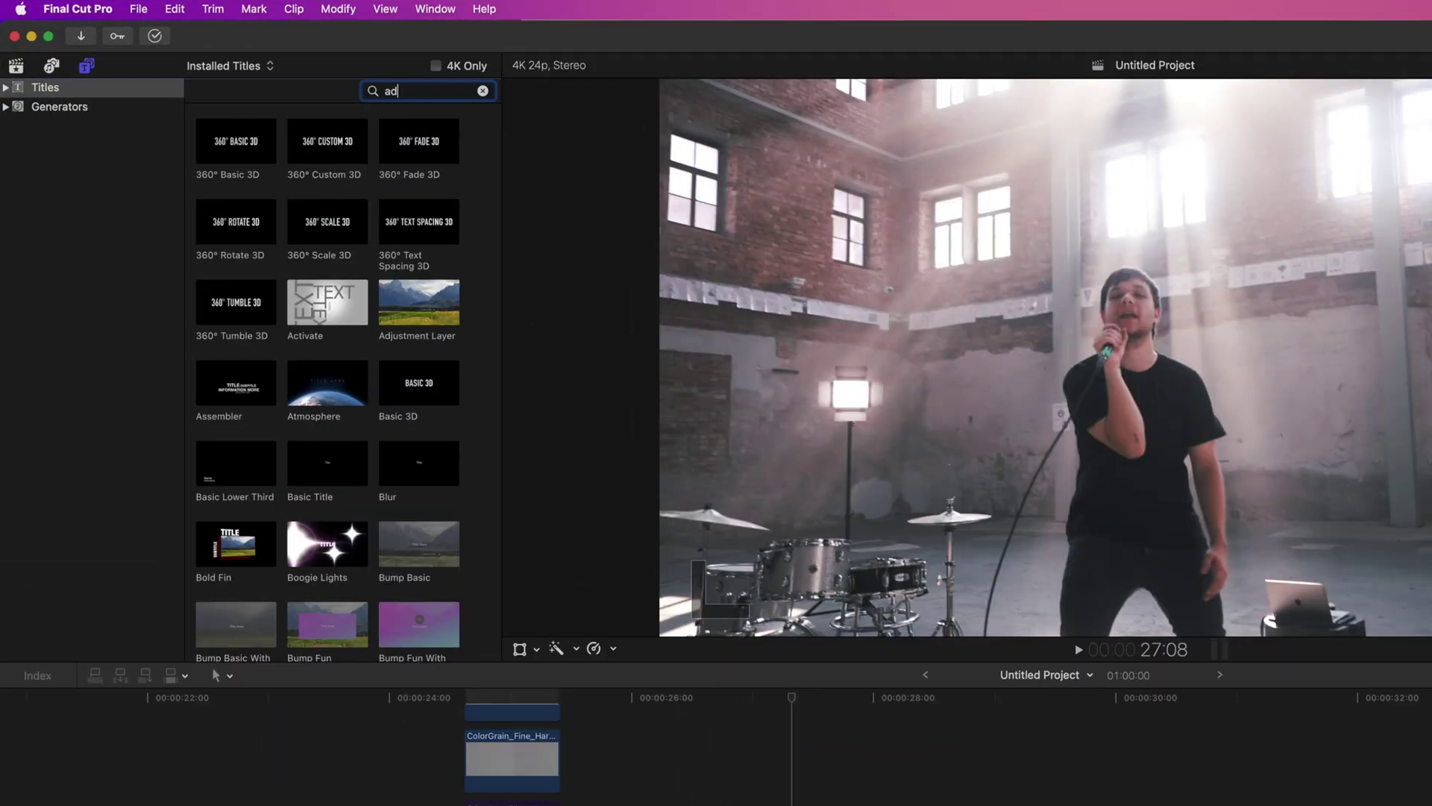
- Add an Adjustment Layer title directly above all five freeze frames, searching the titles for "adj", and set its scale to 110%
{"action": "type", "text": "j"}
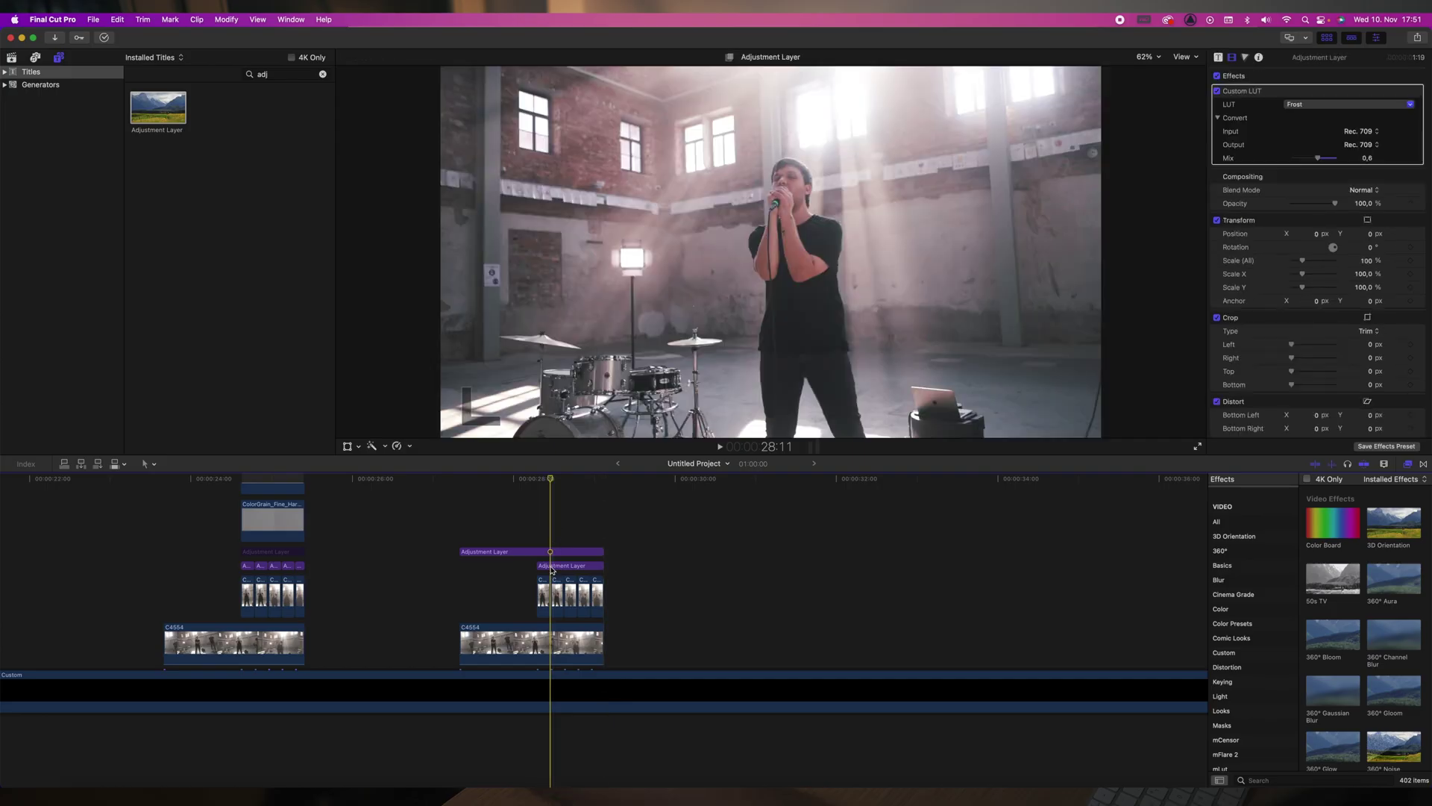
{"action": "left_click", "coordinate": [552, 581]}
{"action": "left_click", "coordinate": [541, 566]}
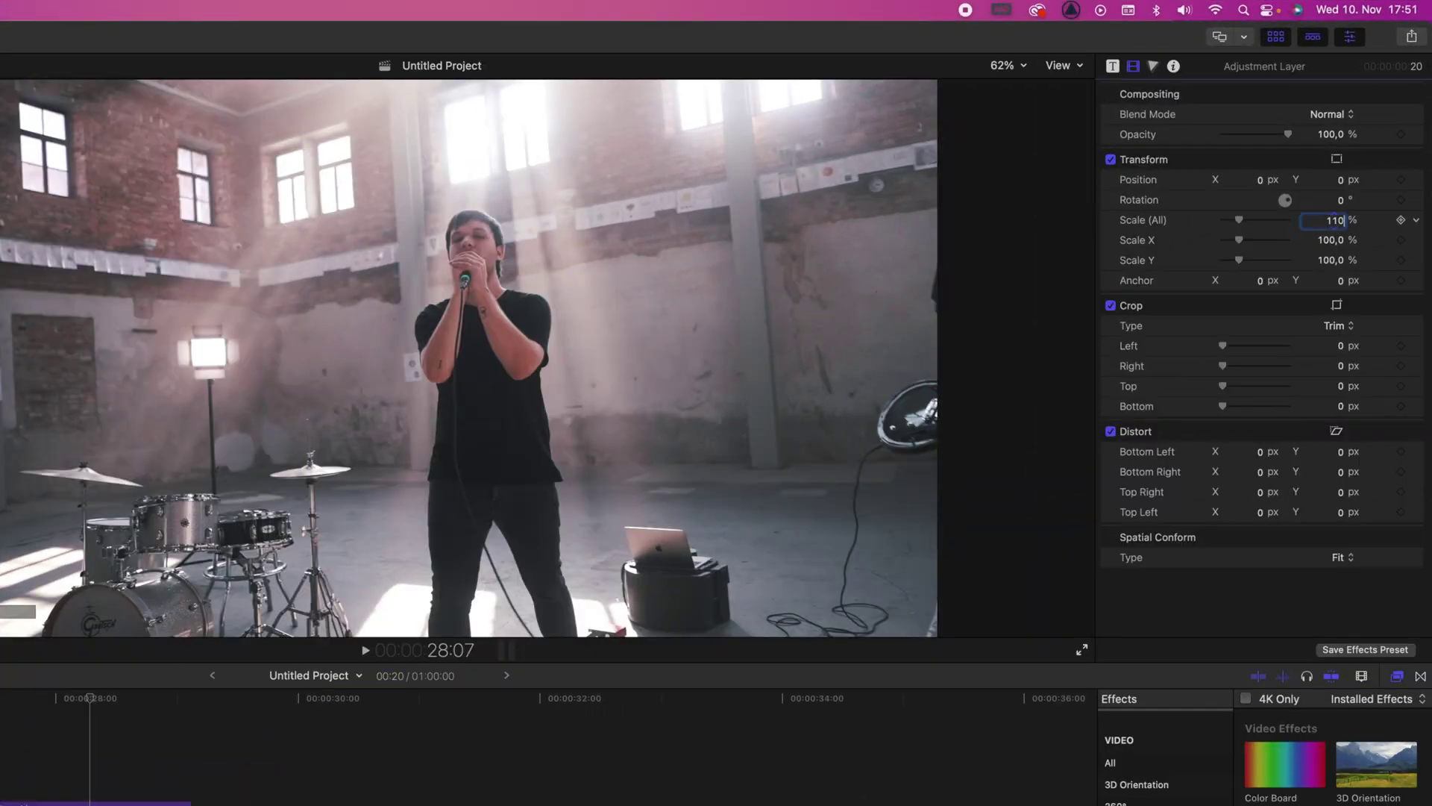
{"action": "key", "text": "Return"}
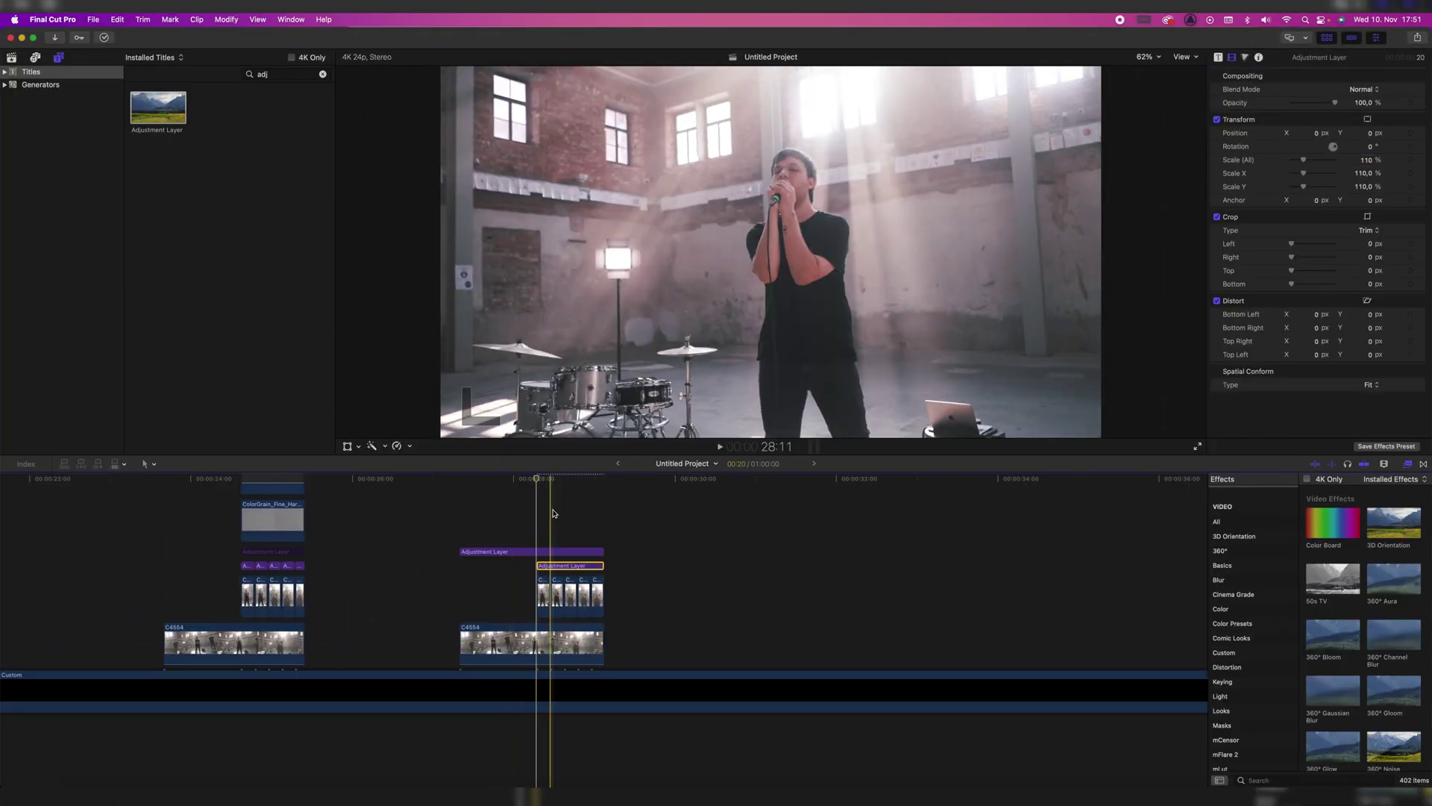
- Split the new adjustment layer at 28:11, where the second freeze frame starts, and set the second part's scale to 120%
{"action": "left_click", "coordinate": [550, 567]}
{"action": "left_click", "coordinate": [549, 568]}
{"action": "key", "text": "super+b"}
{"action": "left_click", "coordinate": [543, 567]}
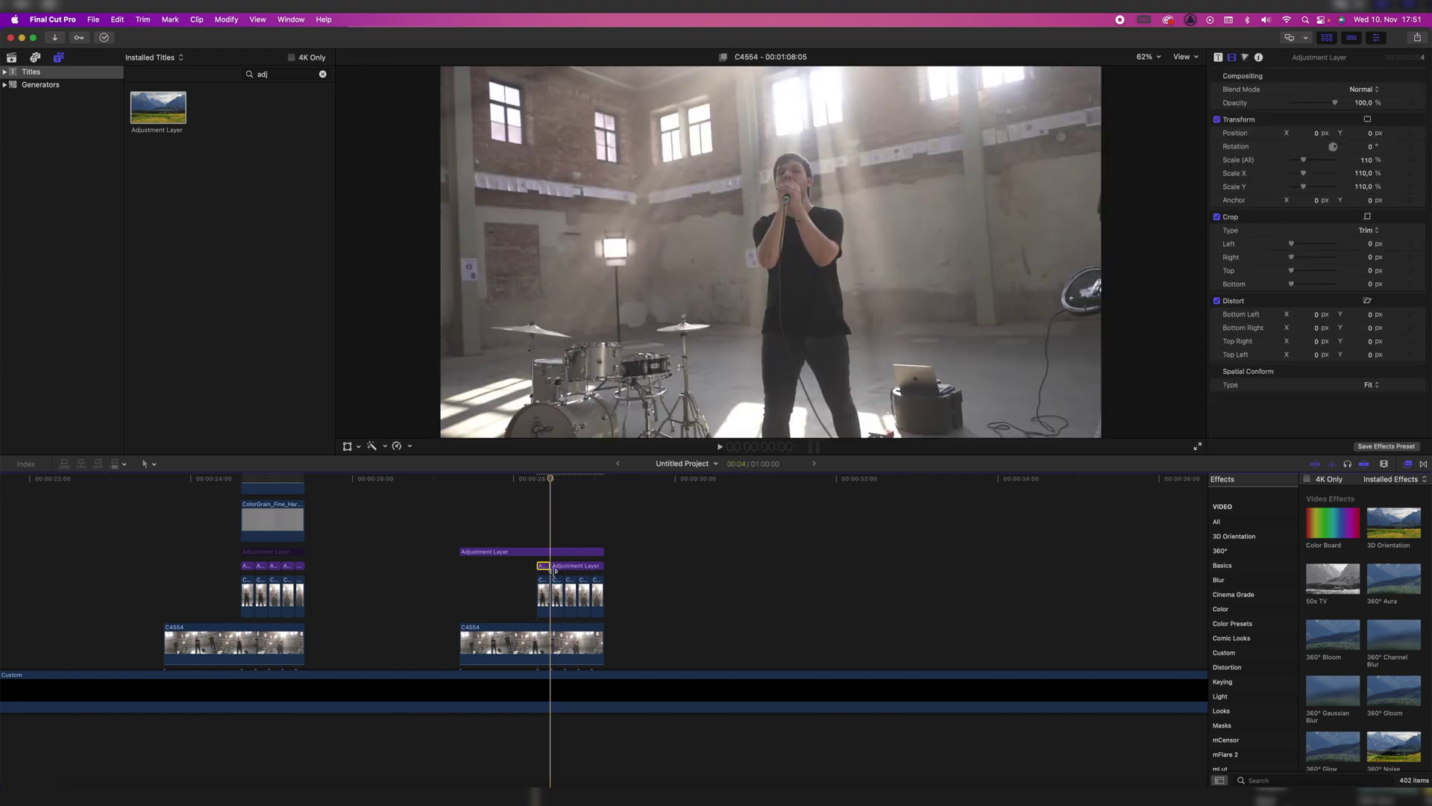
{"action": "left_click", "coordinate": [573, 568]}
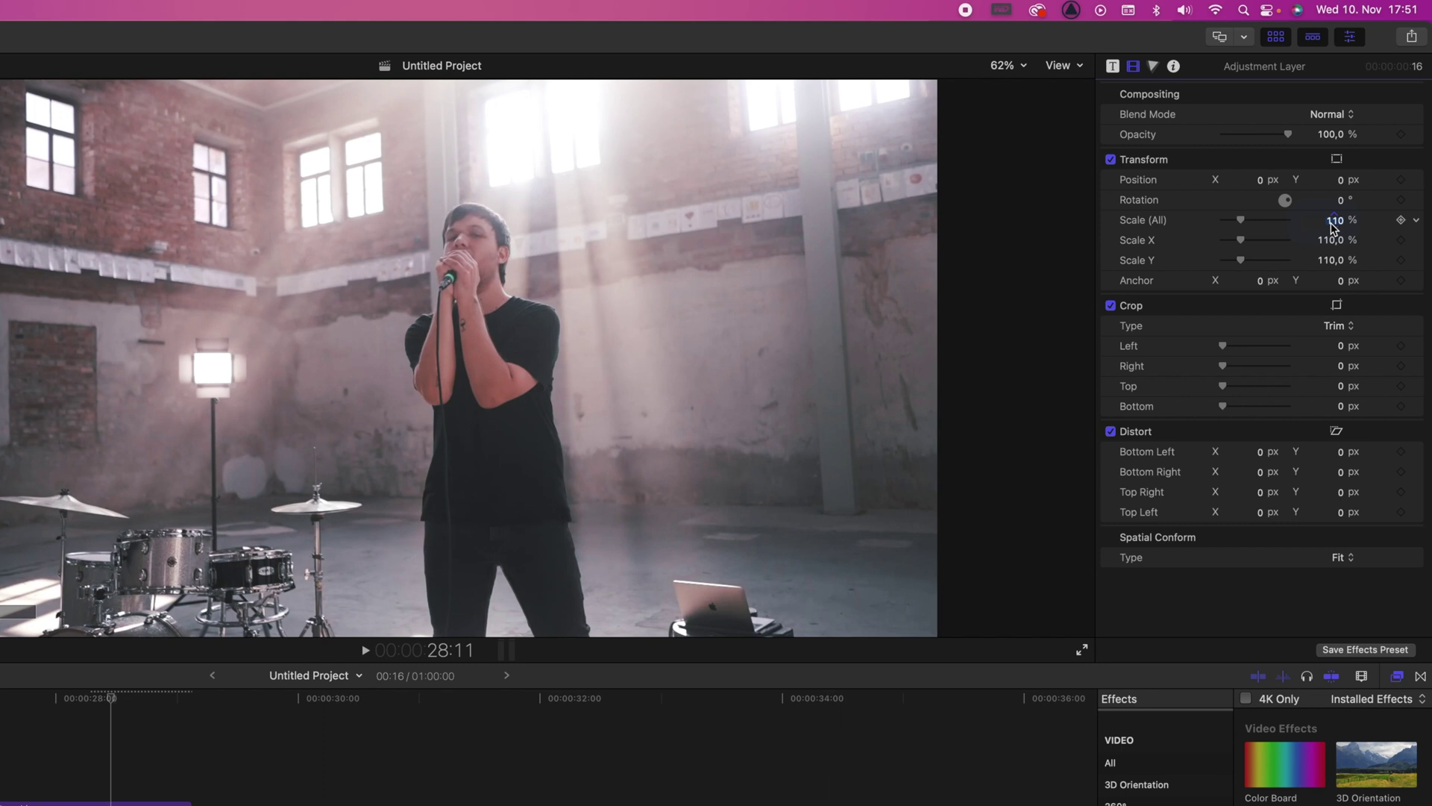
{"action": "key", "text": "Return"}
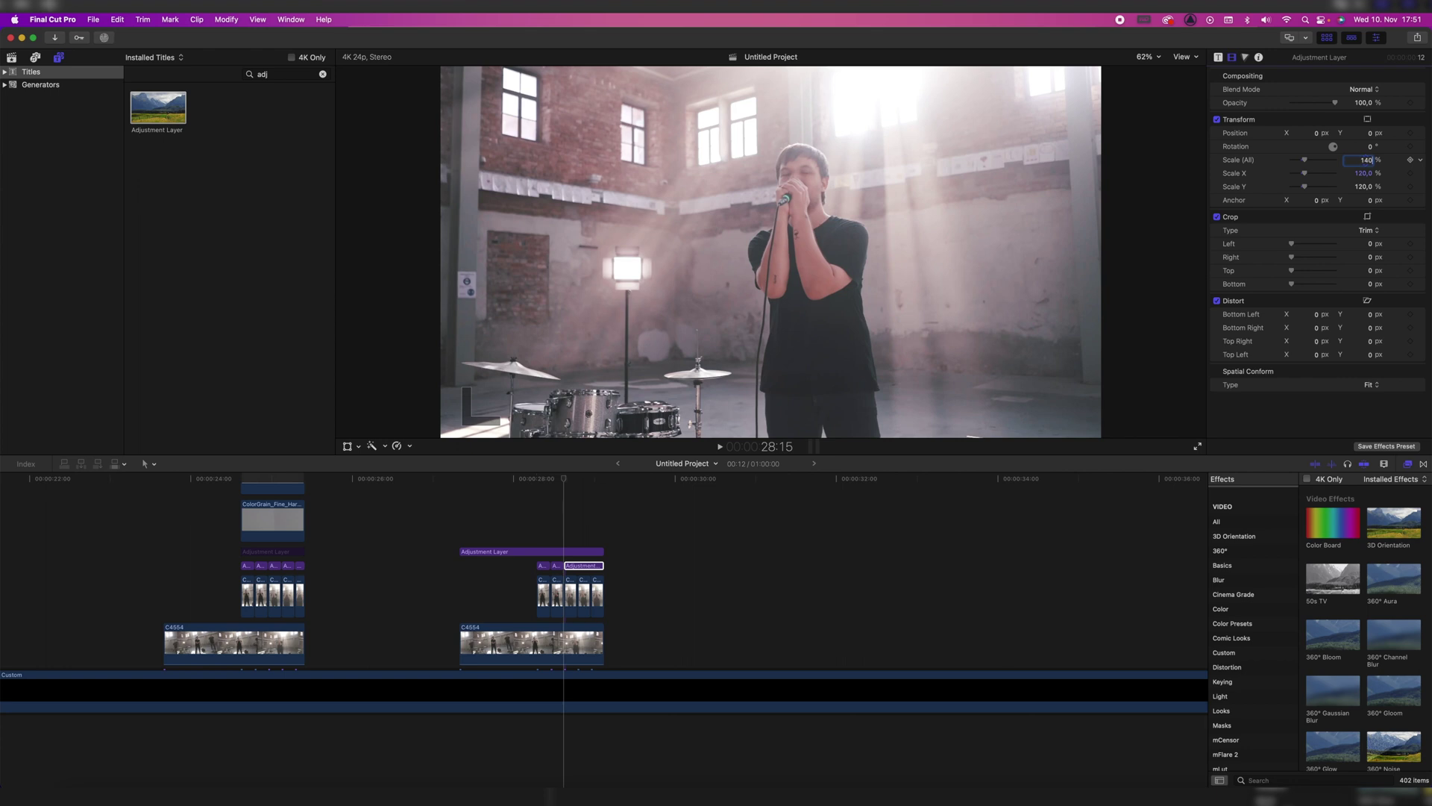
- Split the adjustment layer at 28:15 and 28:19, scaling the third part to 130% and the fourth part to 140%
{"action": "type", "text": "0"}
{"action": "key", "text": "Return"}
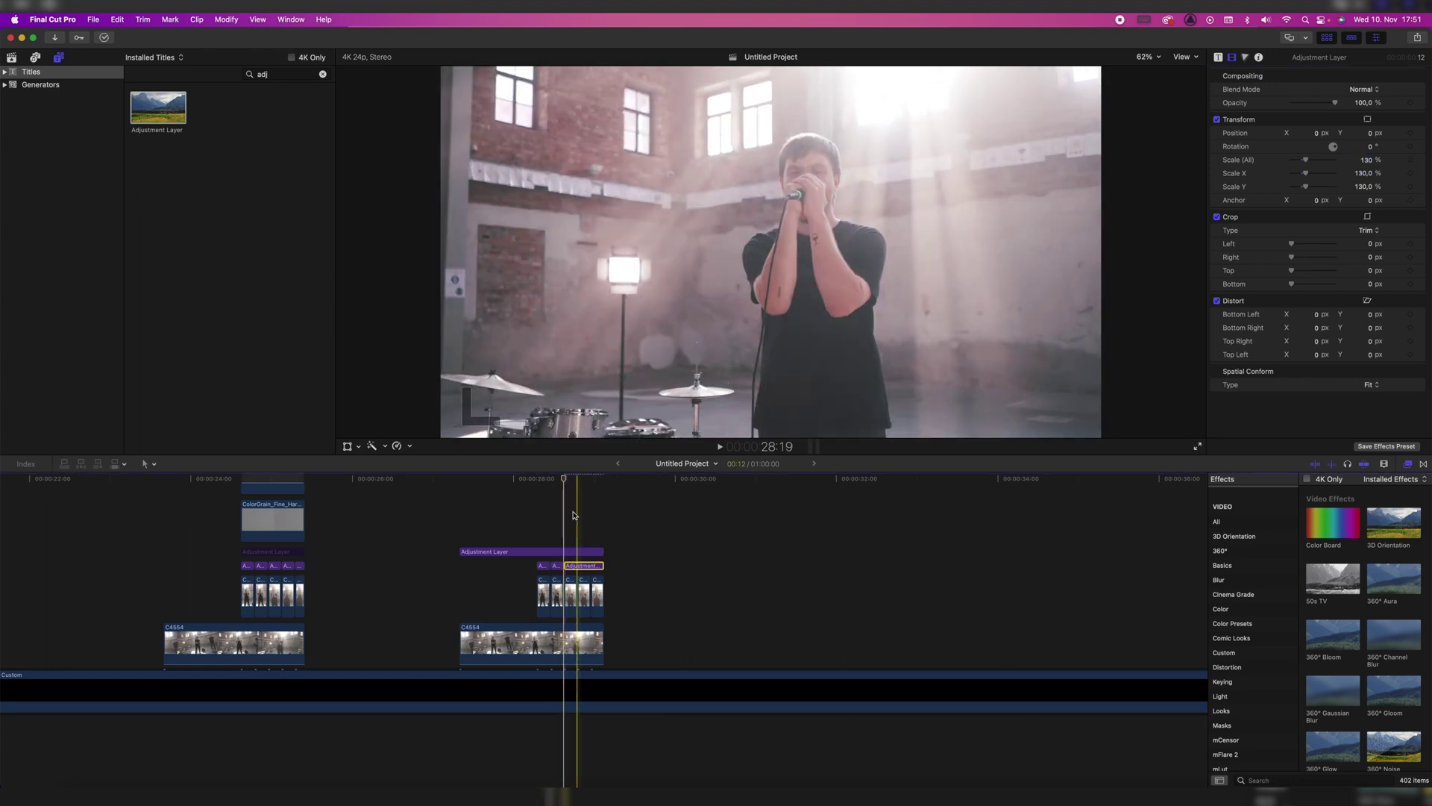
{"action": "left_click", "coordinate": [576, 513]}
{"action": "left_click", "coordinate": [578, 564]}
{"action": "key", "text": "super+b"}
{"action": "left_click", "coordinate": [587, 565]}
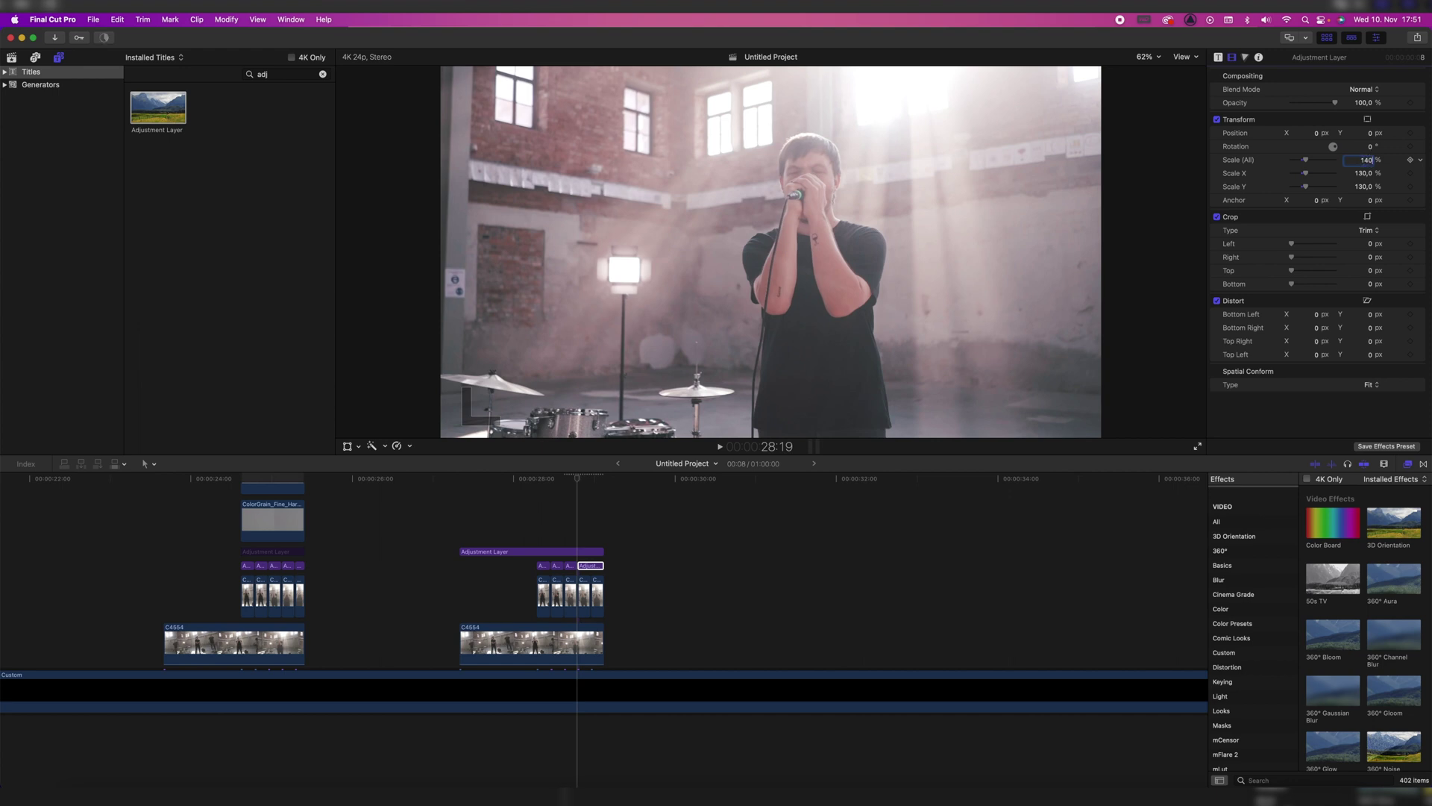
{"action": "key", "text": "Return"}
- Split the adjustment layer at 28:23 and open the last part's scale for editing
{"action": "left_click", "coordinate": [591, 522]}
{"action": "left_click", "coordinate": [593, 565]}
{"action": "key", "text": "super+b"}
{"action": "left_click", "coordinate": [597, 566]}
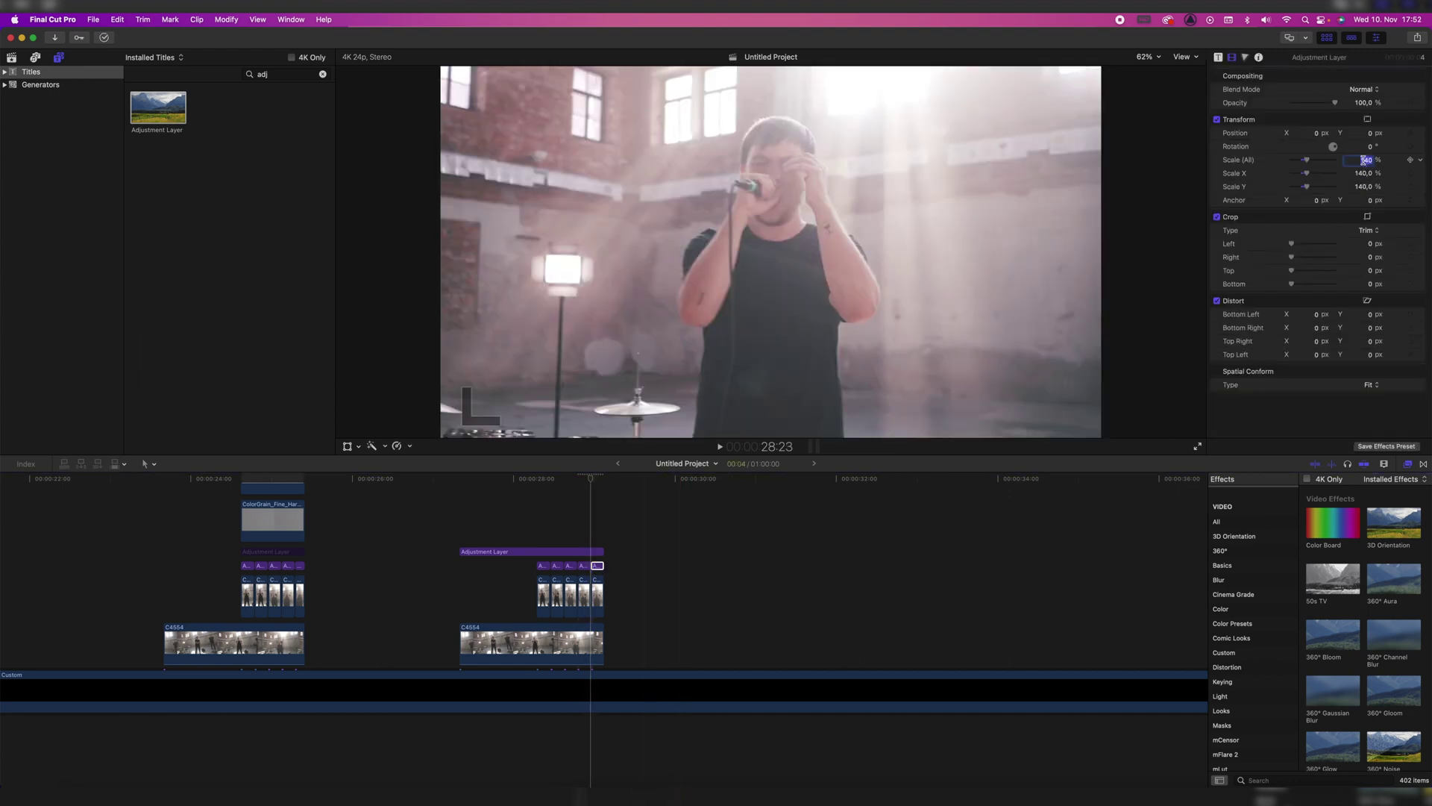
- Review the stepped zoom across the freeze frames from 28:07
{"action": "left_click", "coordinate": [538, 532]}
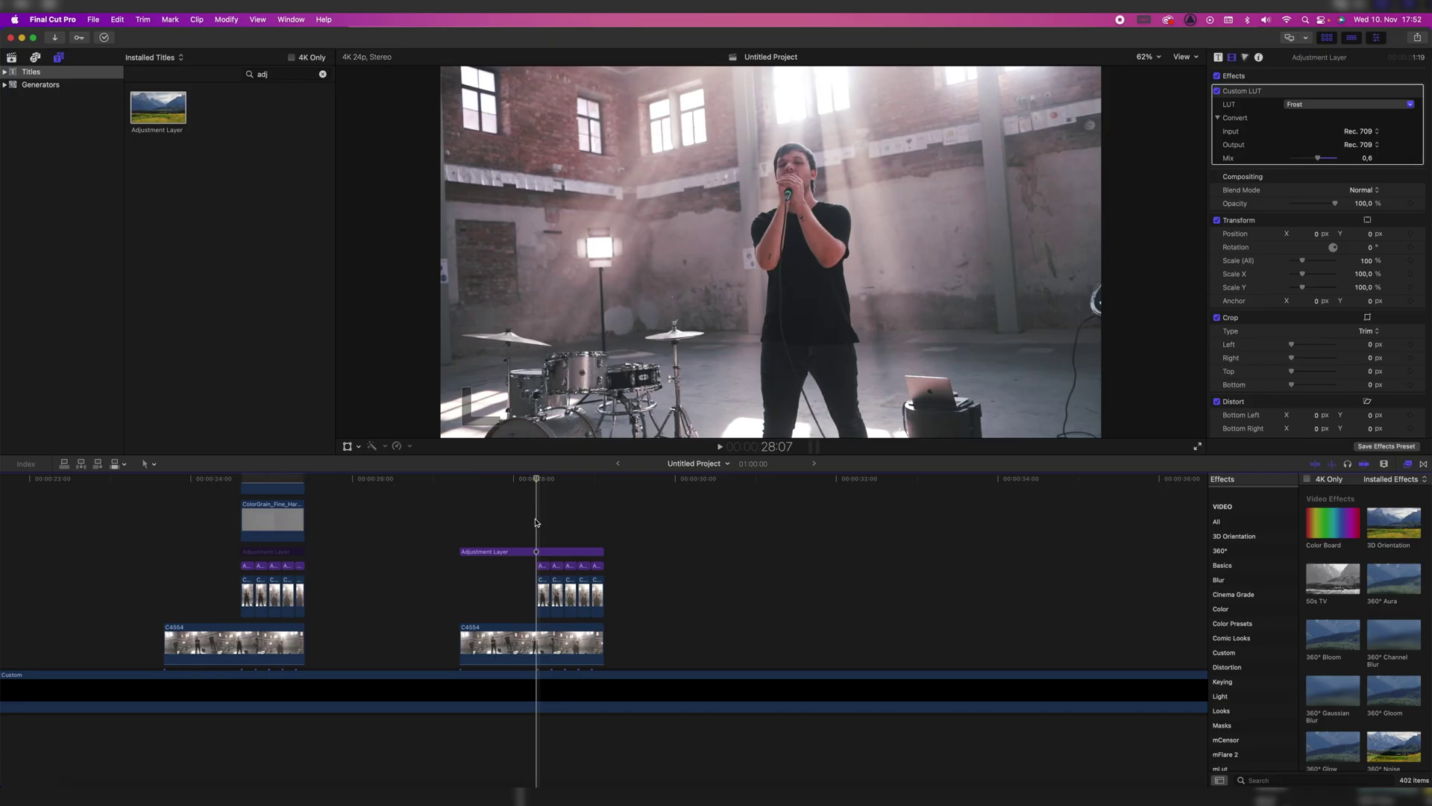
{"action": "key", "text": "Right"}
{"action": "key", "text": "Right"}
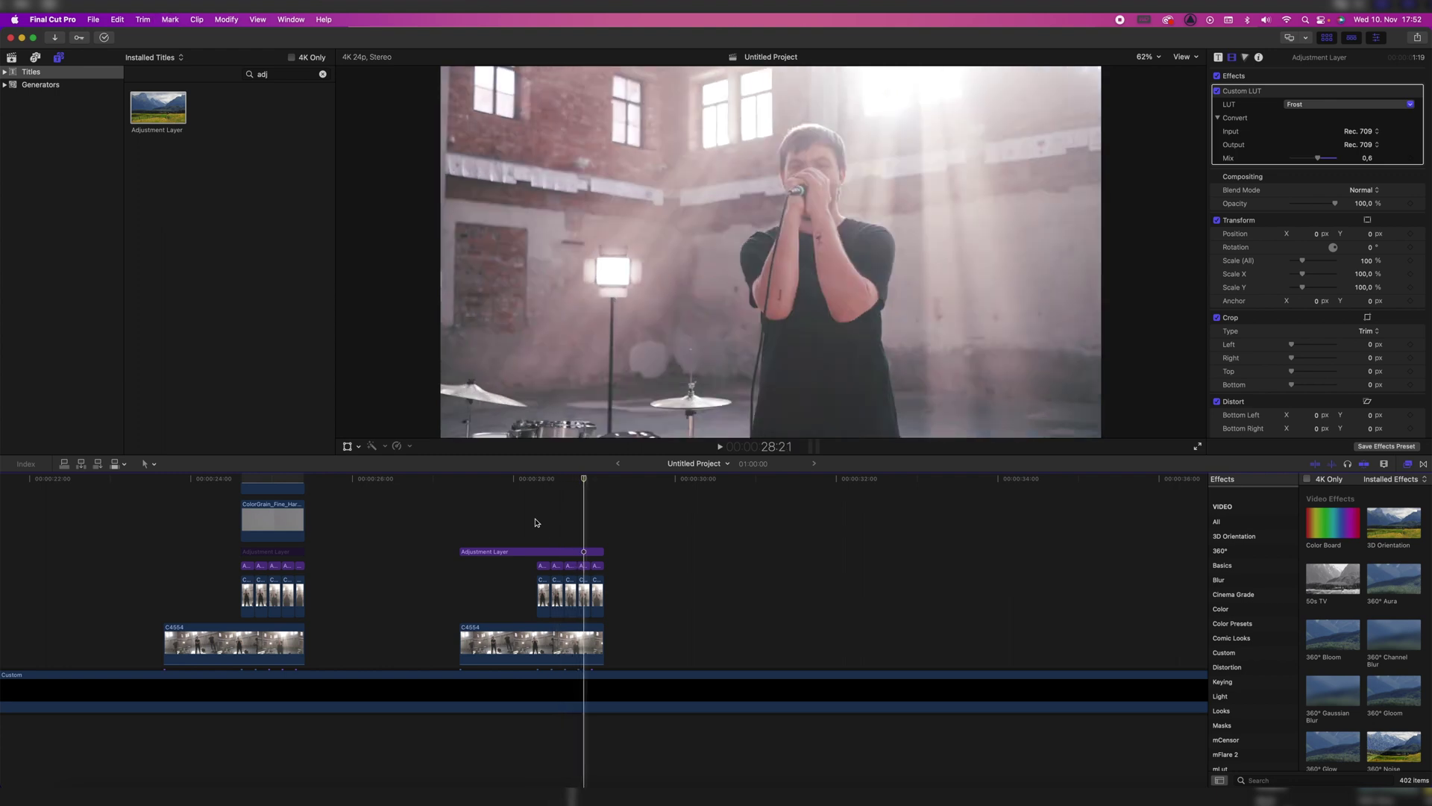
{"action": "left_click", "coordinate": [535, 522]}
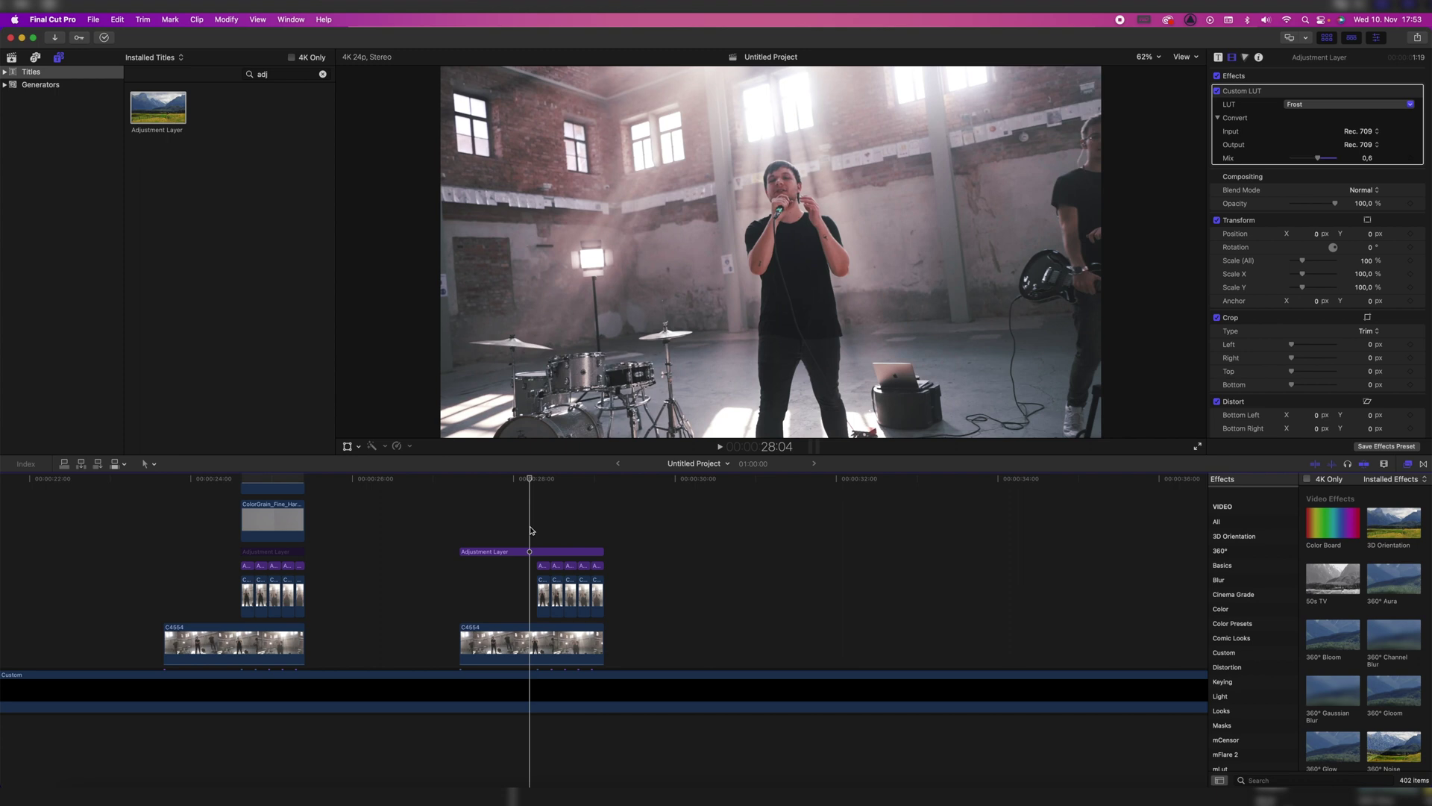
{"action": "left_click", "coordinate": [514, 526]}
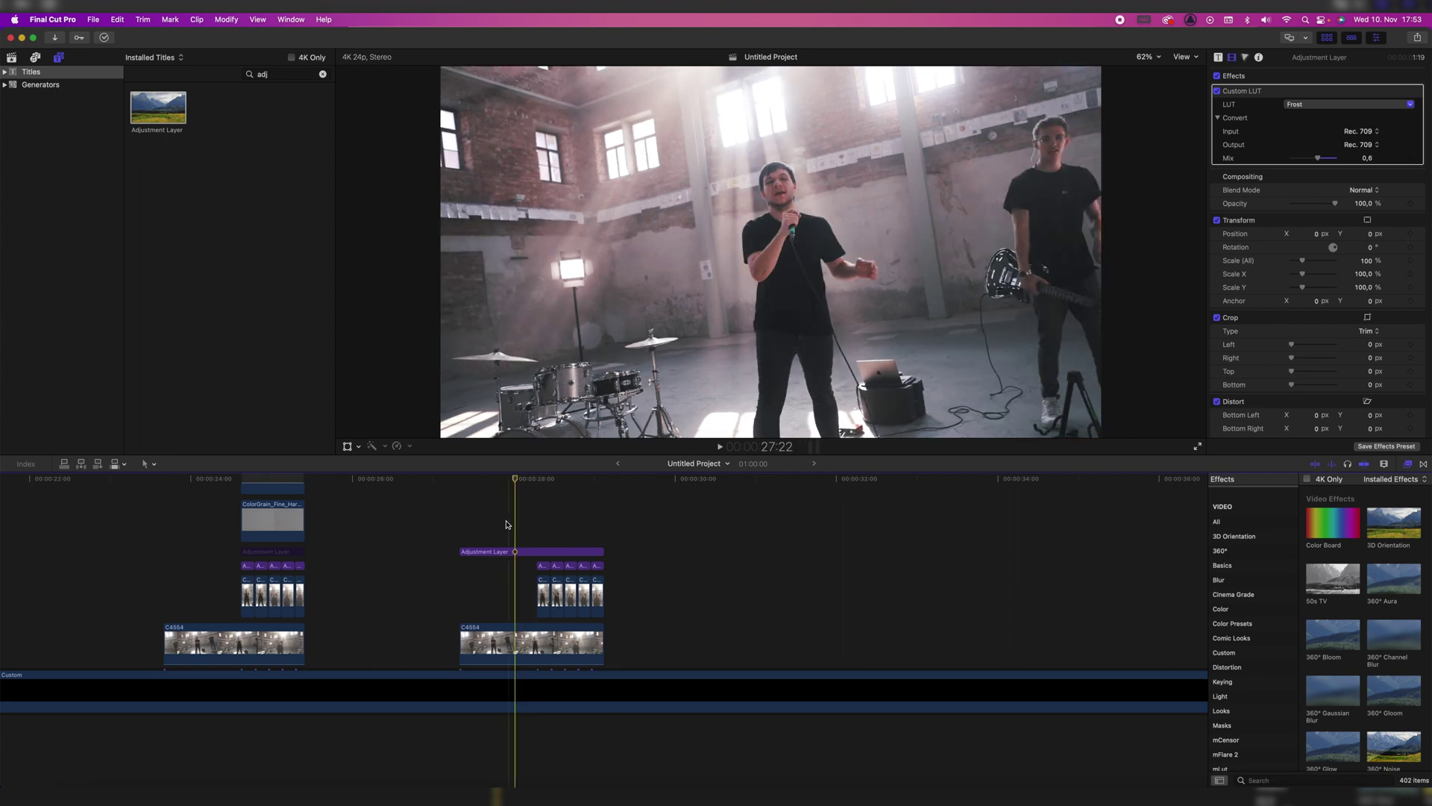
- Copy the ColorGrain_Fine_HardLight clip above the split adjustment layers, starting at 28:07 and extended to the end of the freeze frames
{"action": "left_click_drag", "start_coordinate": [281, 514], "coordinate": [449, 487], "text": "alt"}
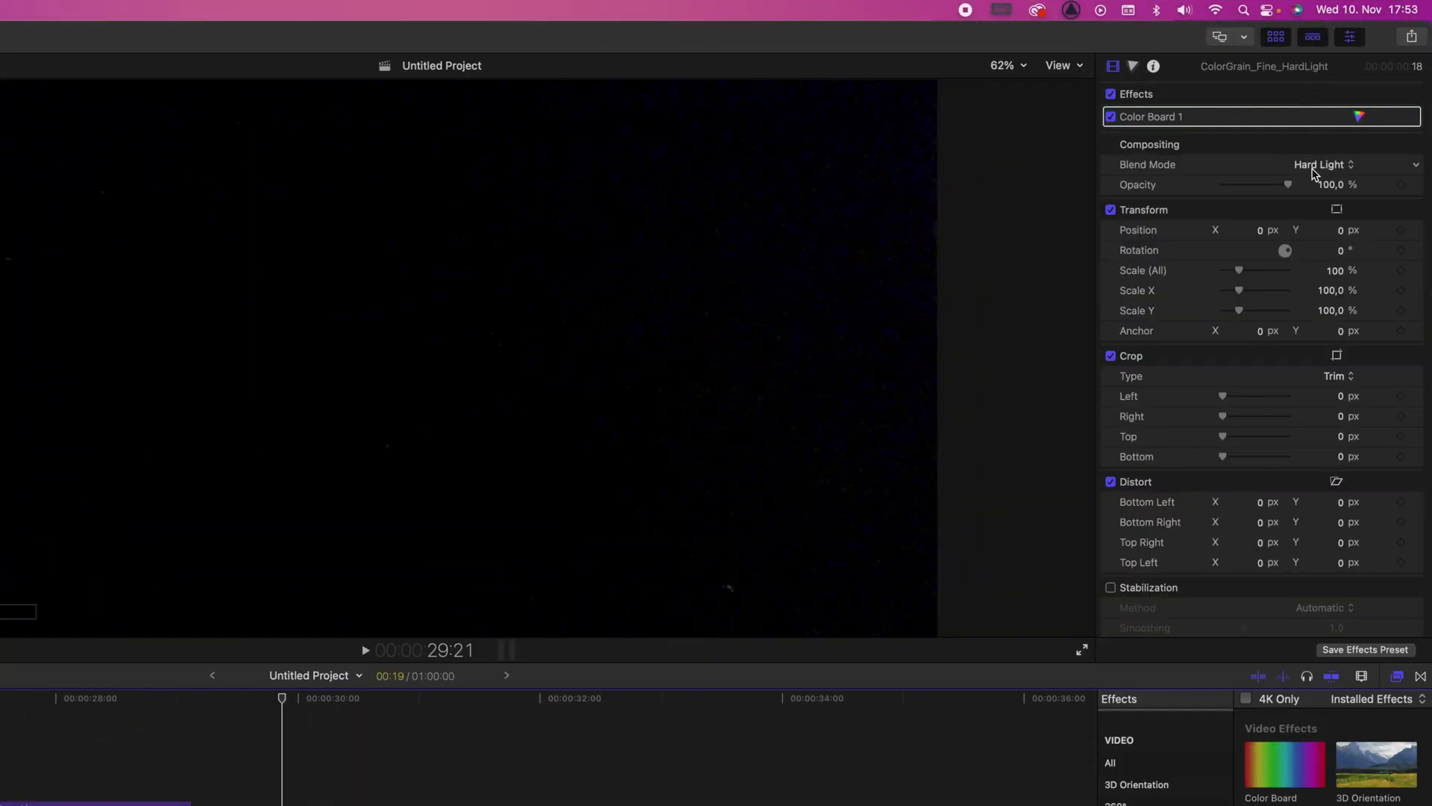
{"action": "left_click", "coordinate": [1316, 166]}
{"action": "left_click", "coordinate": [387, 705]}
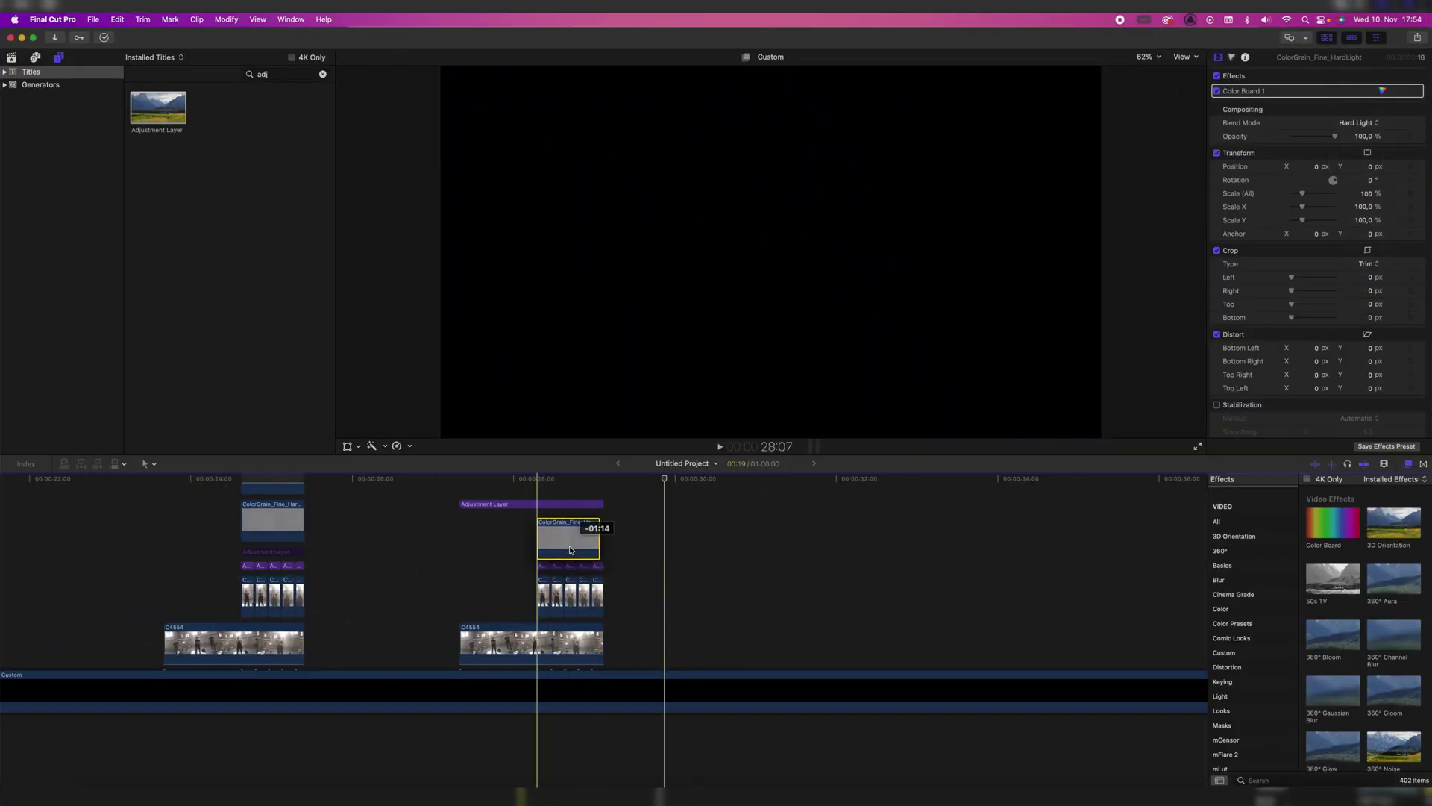
{"action": "left_click_drag", "start_coordinate": [570, 550], "coordinate": [570, 547]}
{"action": "left_click", "coordinate": [540, 495]}
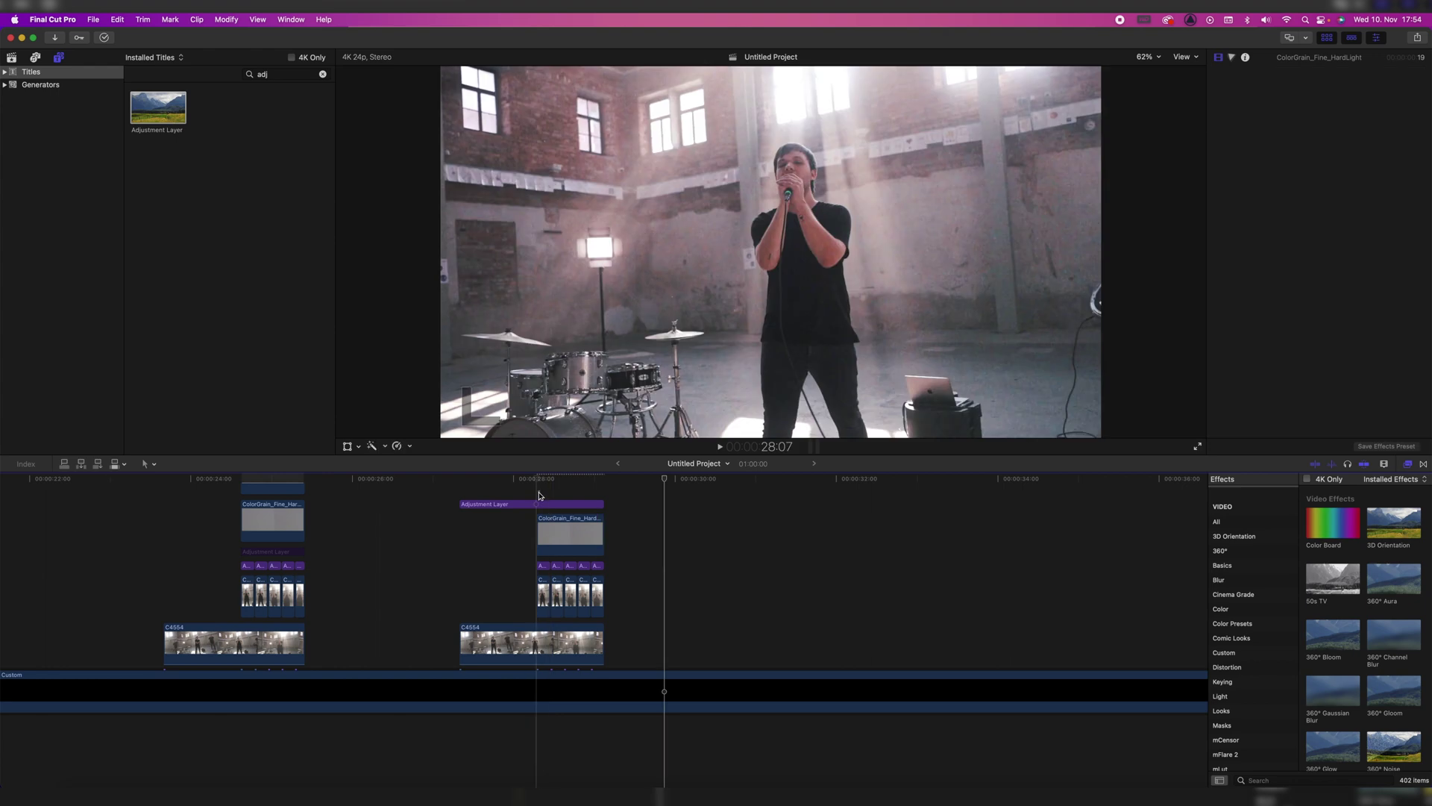
- Switch the copied grain clip's blend mode to Normal for comparison, and set it back to Hard Light
{"action": "left_click", "coordinate": [570, 533]}
{"action": "left_click", "coordinate": [1367, 123]}
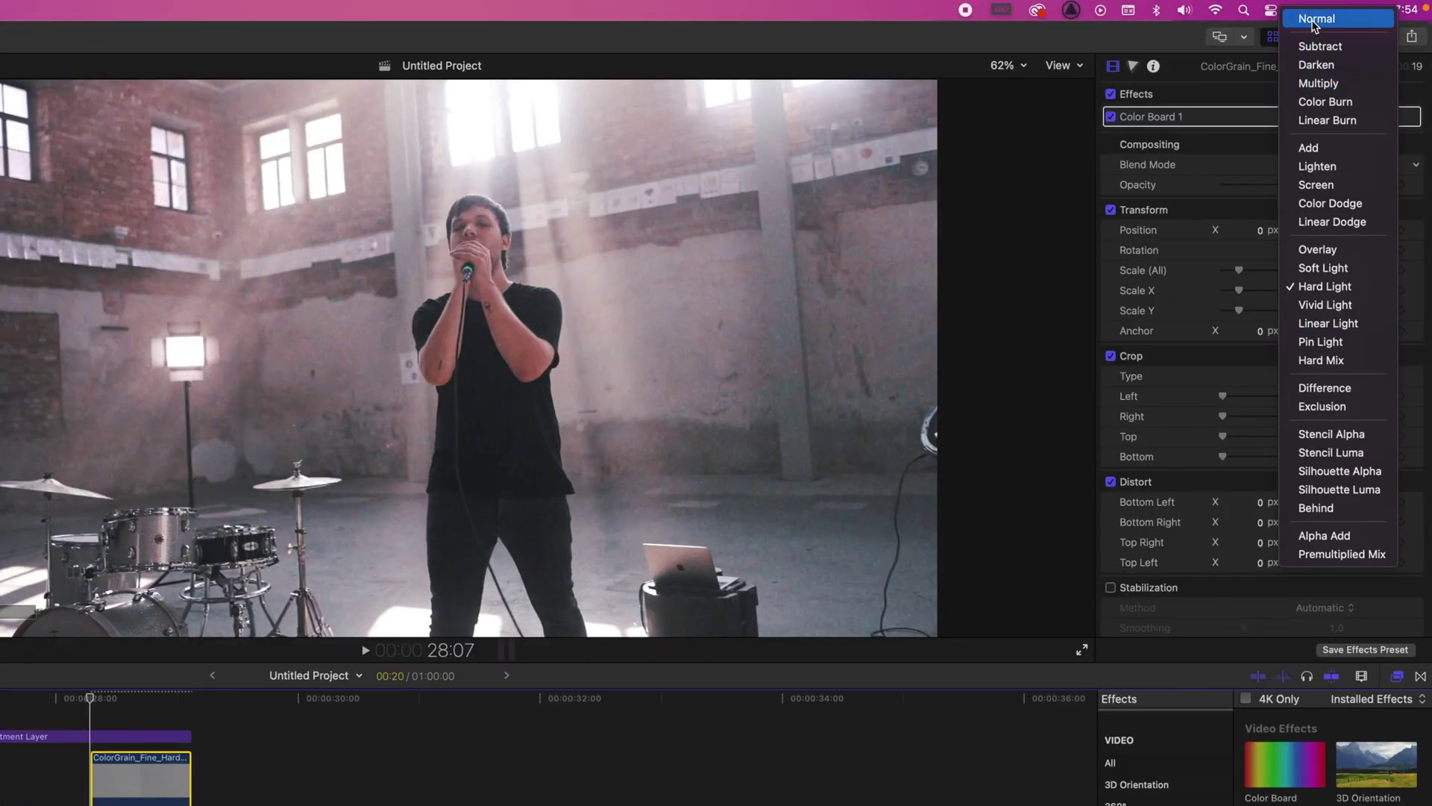
{"action": "left_click", "coordinate": [1315, 21]}
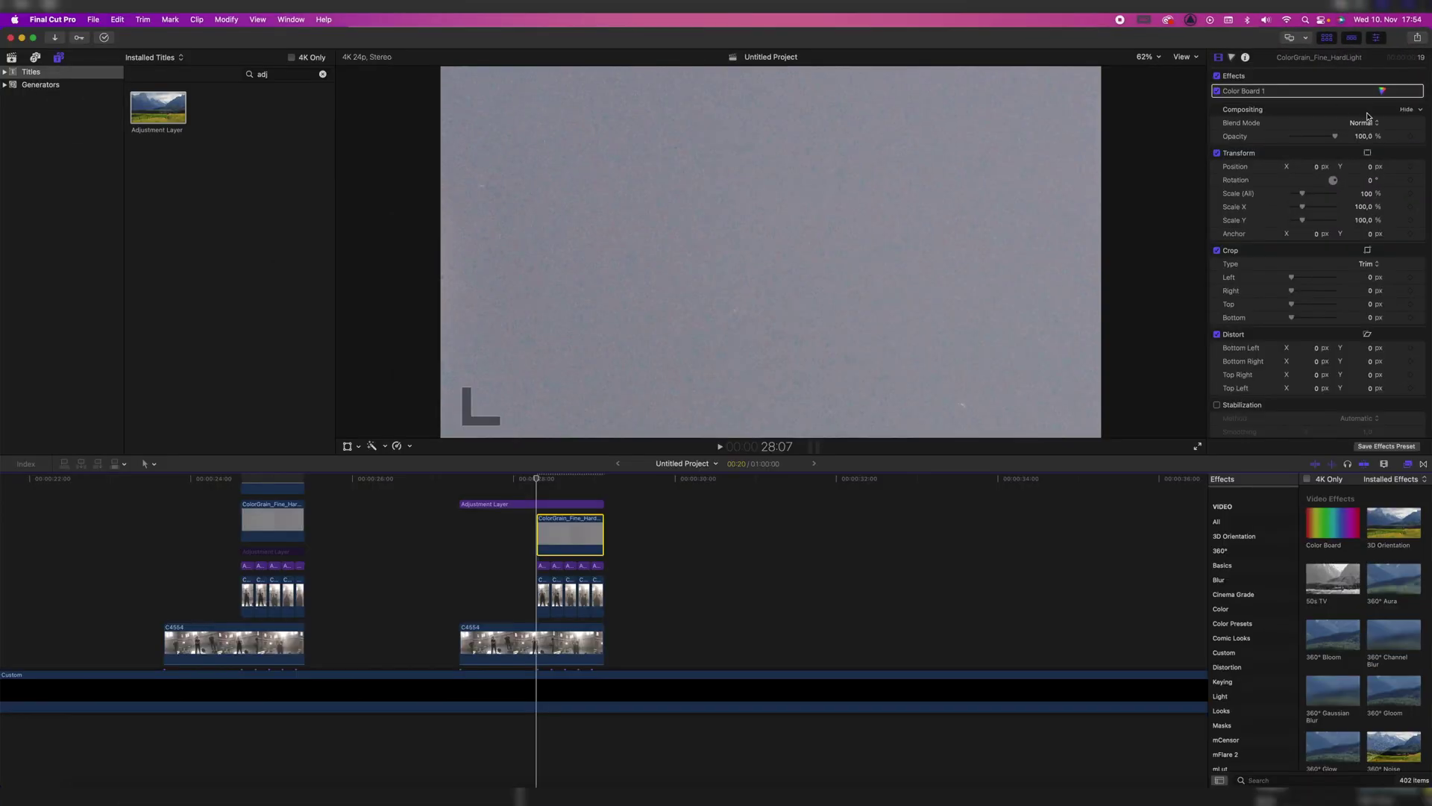
{"action": "left_click", "coordinate": [1361, 304]}
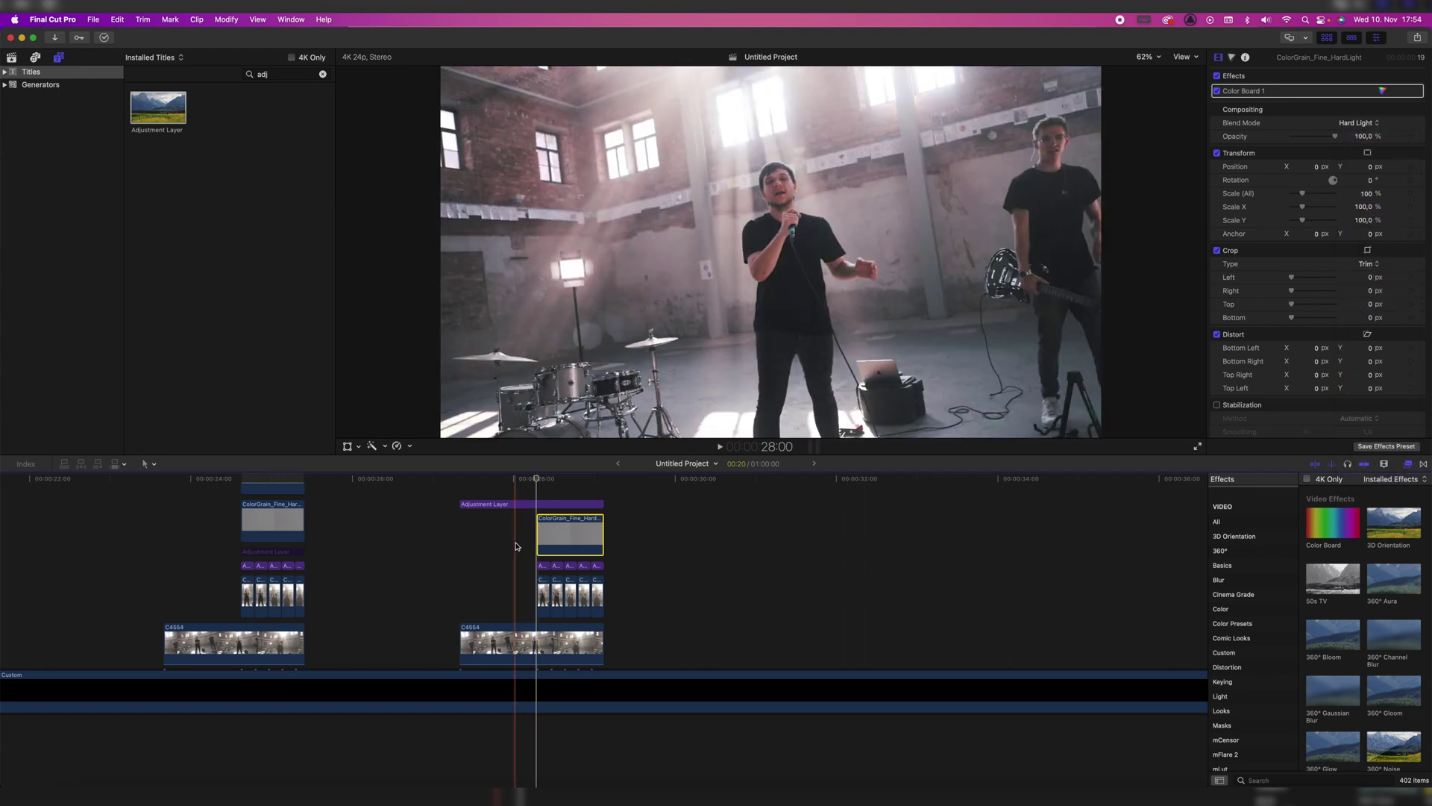
- Duplicate the copied ColorGrain_Fine_HardLight clip into a stack of three and play the result
{"action": "scroll", "coordinate": [287, 614], "scroll_direction": "up", "scroll_amount": 5}
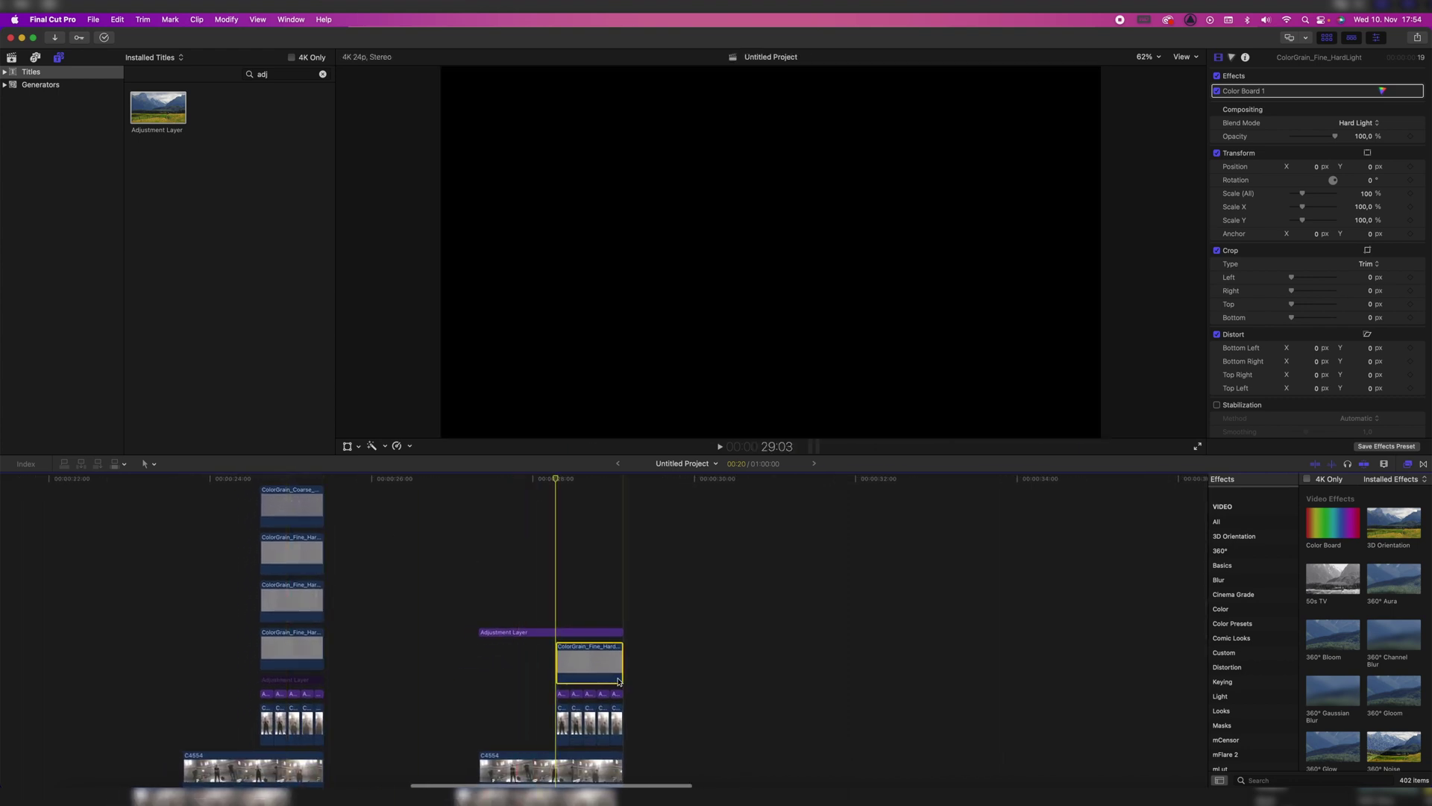
{"action": "left_click_drag", "start_coordinate": [595, 660], "coordinate": [625, 663]}
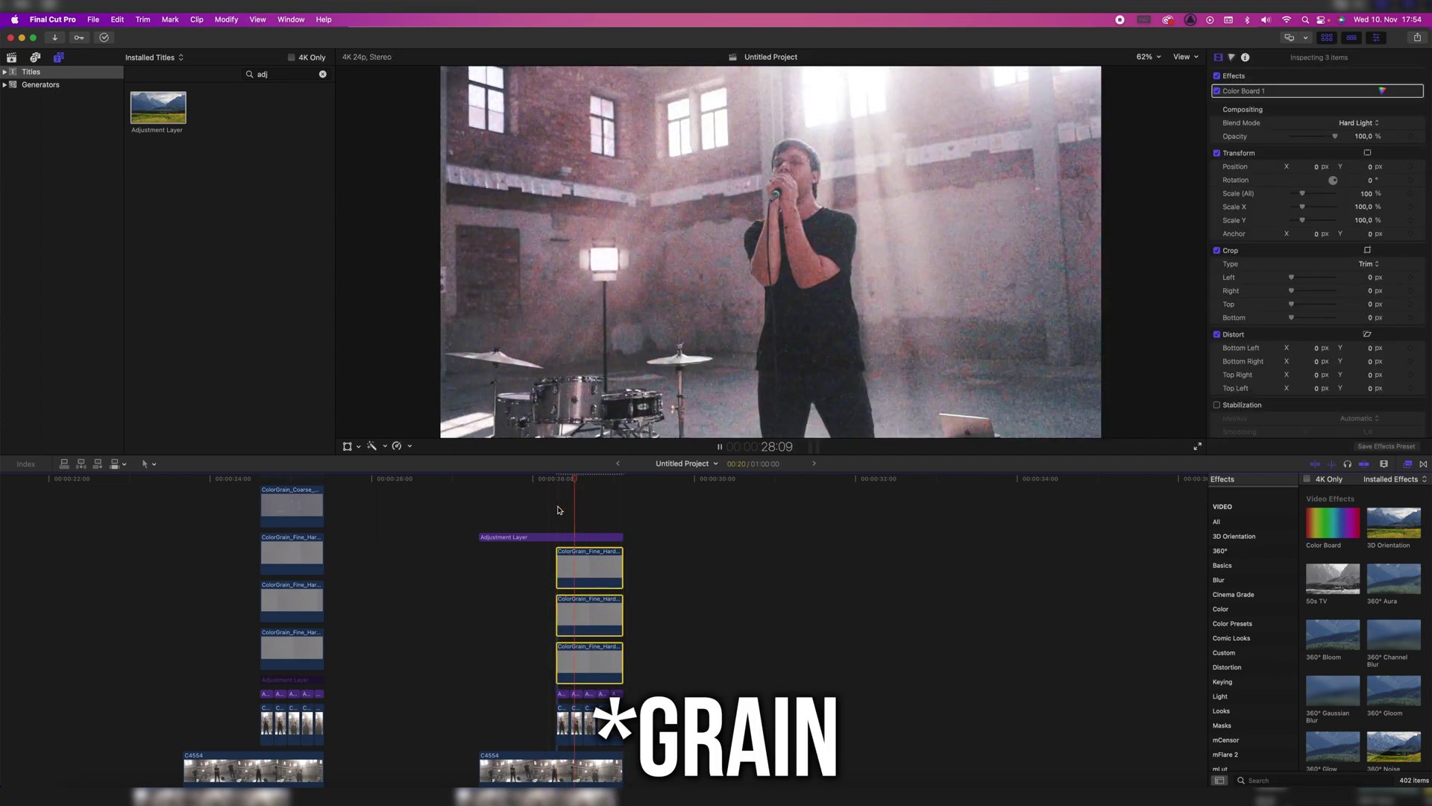
{"action": "left_click", "coordinate": [547, 508]}
{"action": "key", "text": "space"}
{"action": "left_click", "coordinate": [547, 536]}
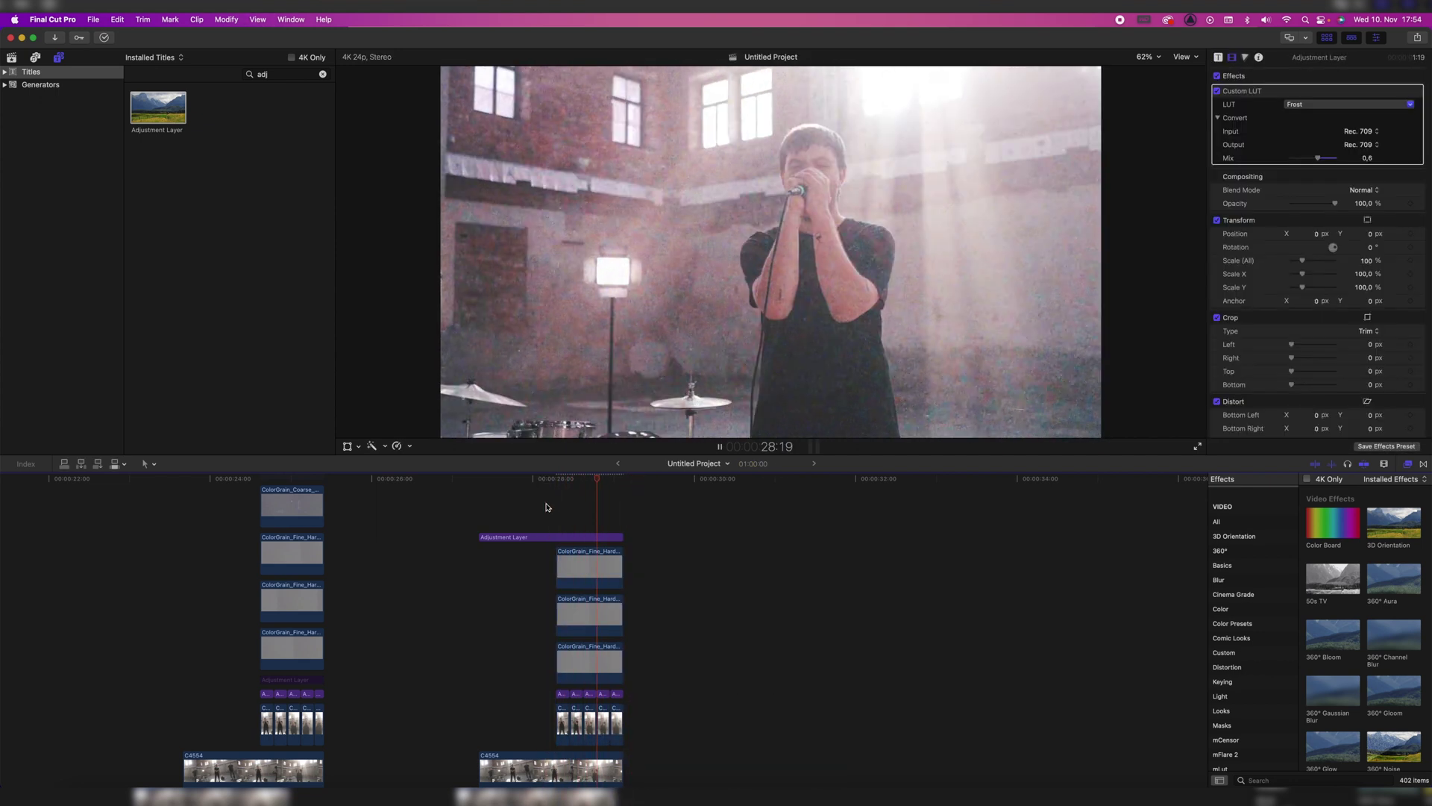
- Copy the ColorGrain_Coarse_HardLight clip on top of the fine grain stack, extend it to the same end and play the result
{"action": "left_click_drag", "start_coordinate": [285, 505], "coordinate": [622, 517]}
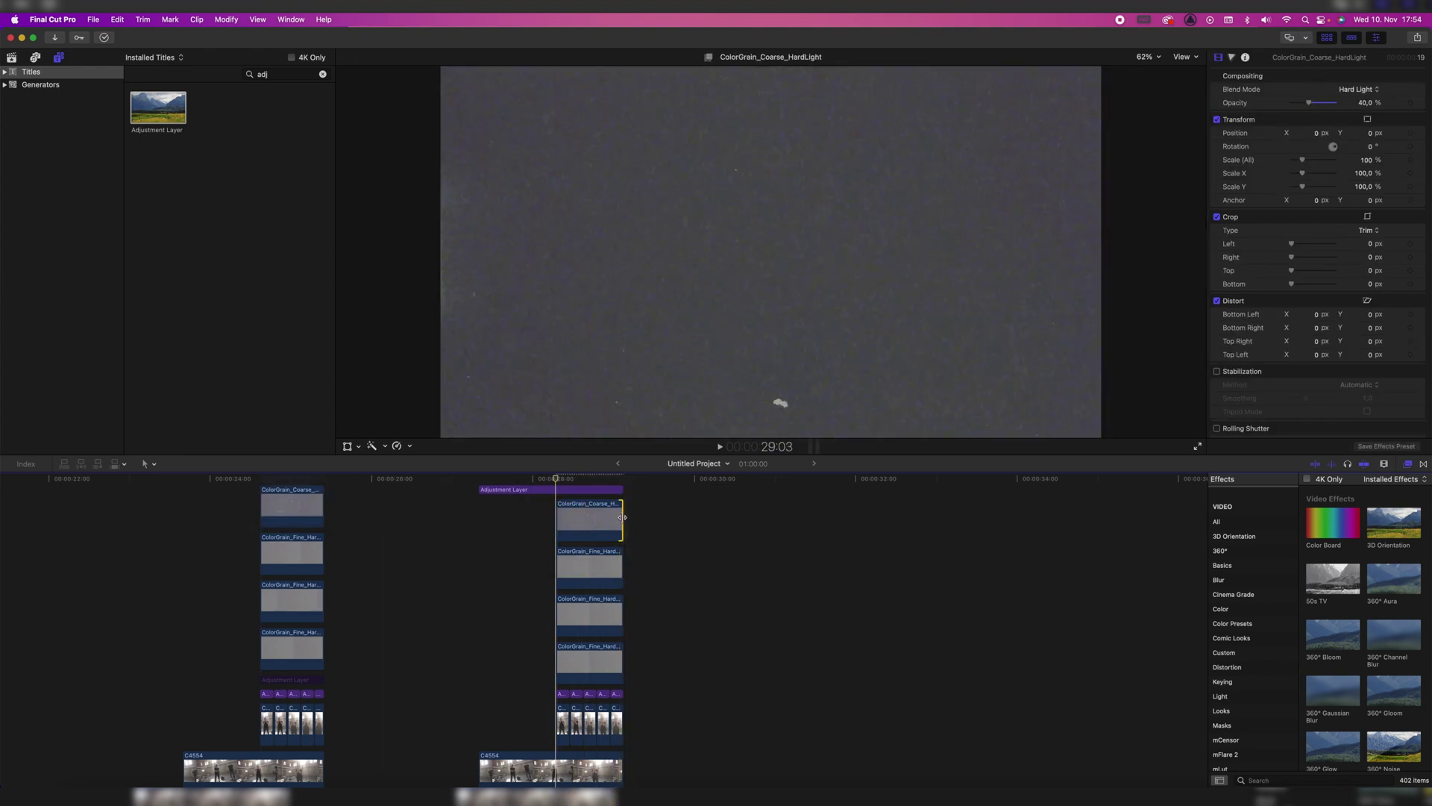
{"action": "scroll", "coordinate": [567, 515], "scroll_direction": "up", "scroll_amount": 2}
{"action": "key", "text": "space"}
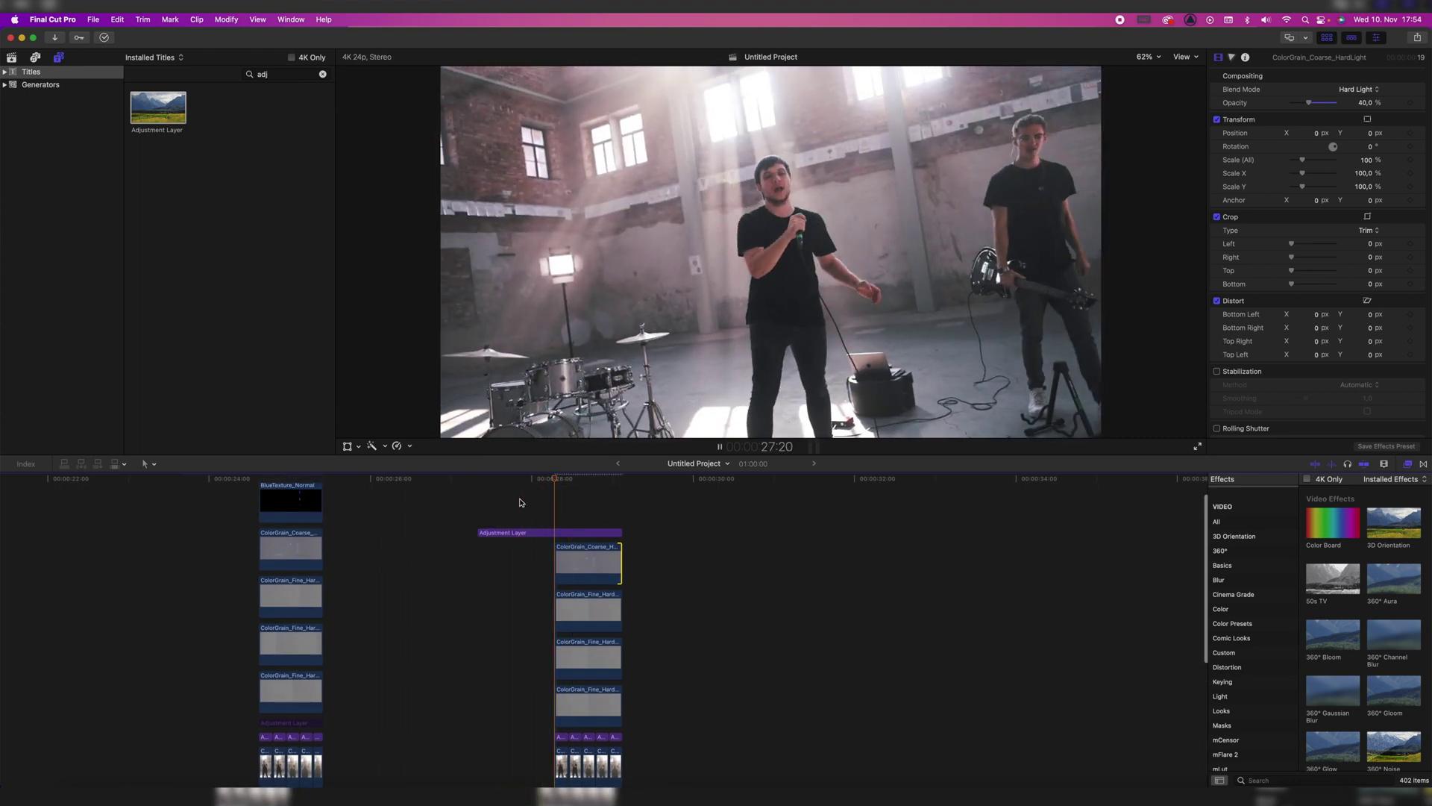
{"action": "key", "text": "space"}
{"action": "left_click", "coordinate": [545, 519]}
- Copy the BlueTexture_Normal clip above the coarse grain at 28:07, extend it to the same end and return to 27:08
{"action": "scroll", "coordinate": [551, 522], "scroll_direction": "up", "scroll_amount": 2}
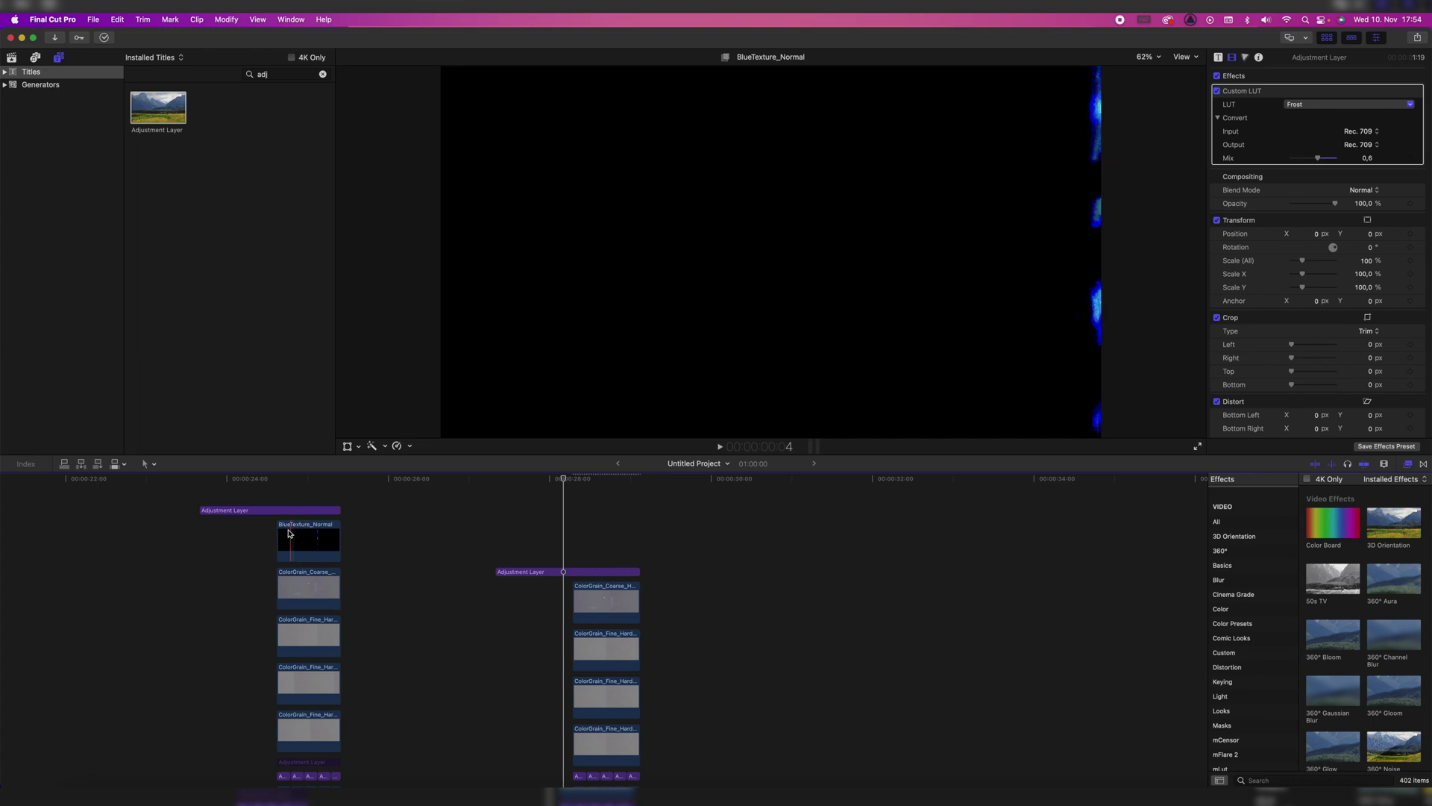
{"action": "left_click_drag", "start_coordinate": [312, 540], "coordinate": [608, 556]}
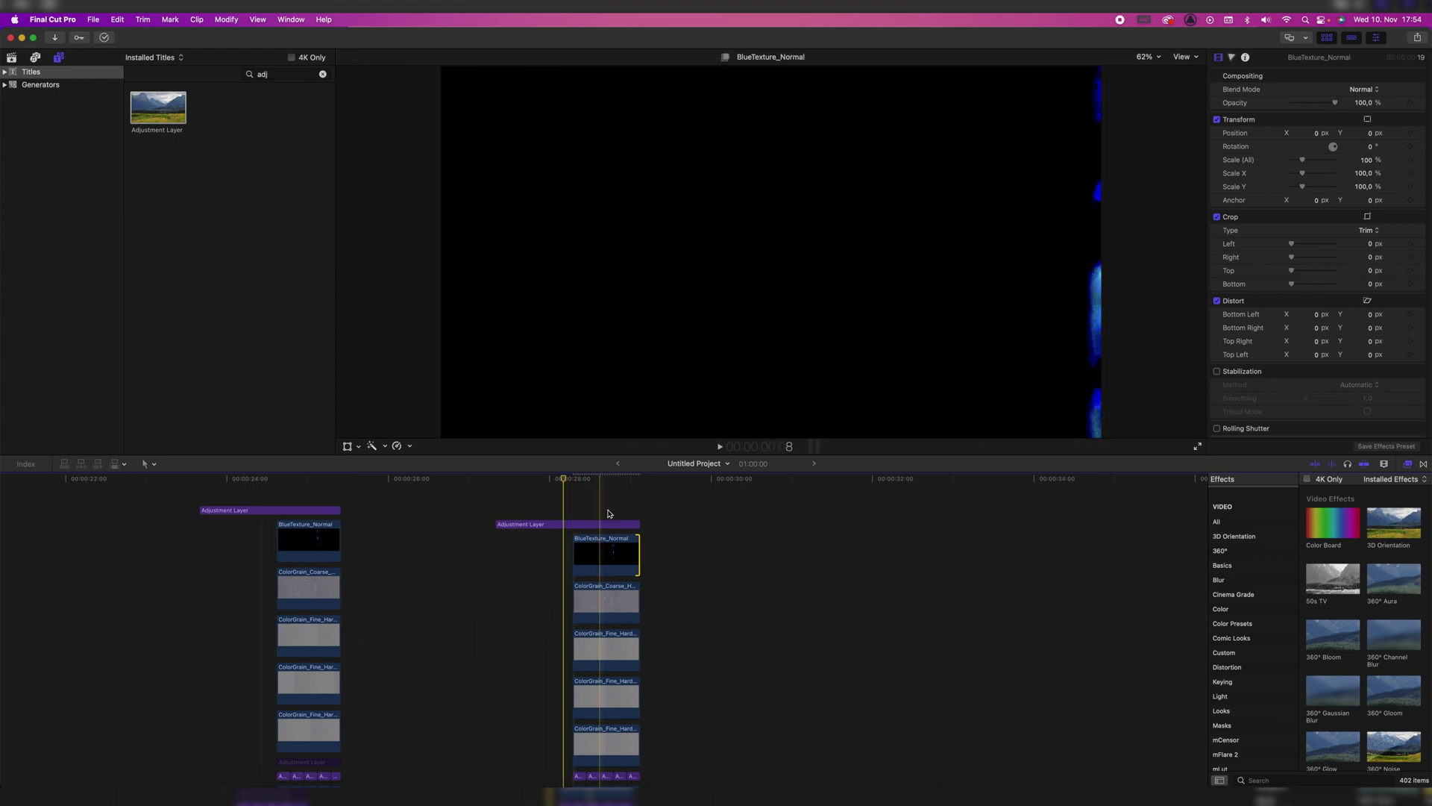
{"action": "left_click", "coordinate": [596, 554]}
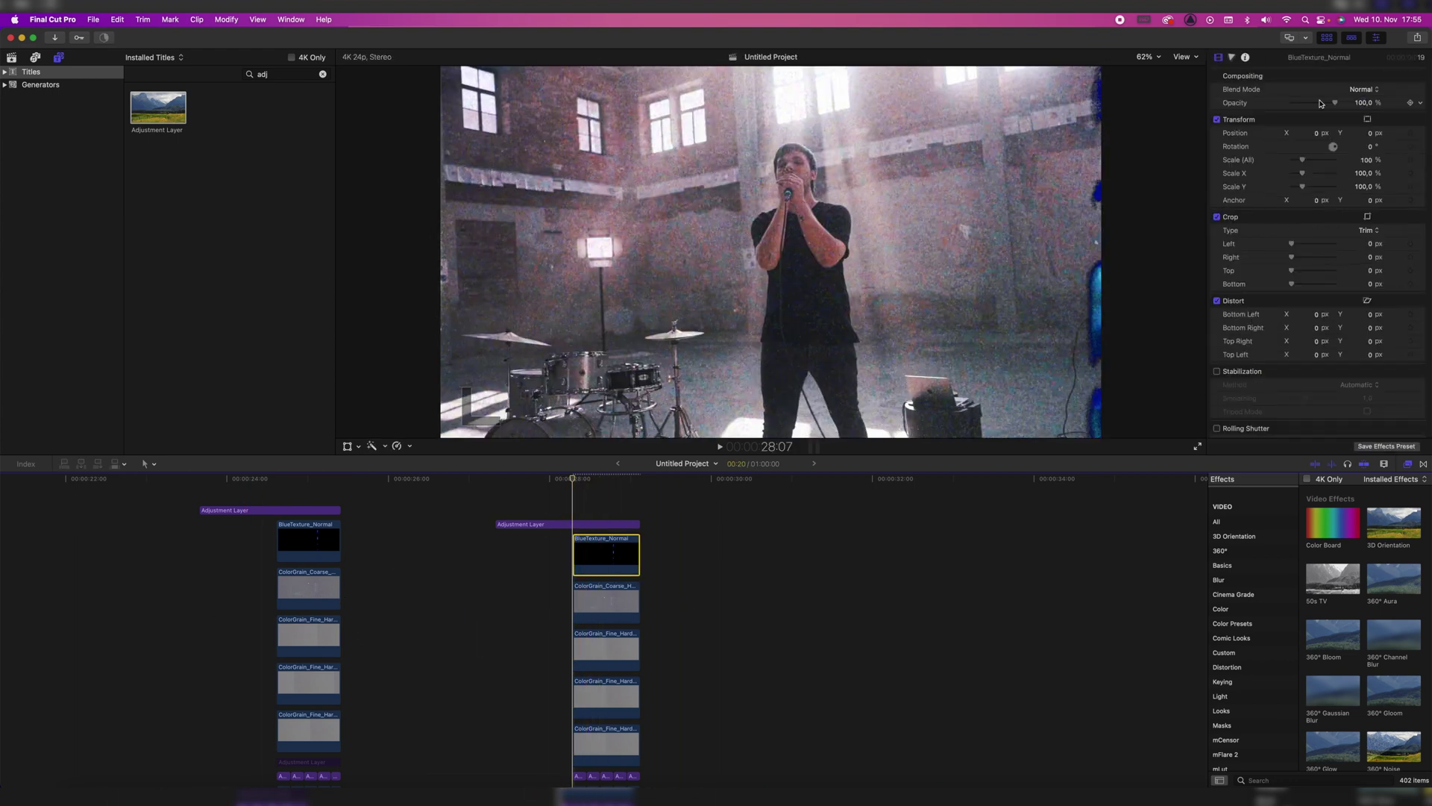
{"action": "left_click", "coordinate": [499, 497]}
{"action": "scroll", "coordinate": [499, 497], "scroll_direction": "down", "scroll_amount": 5}
{"action": "scroll", "coordinate": [500, 524], "scroll_direction": "down", "scroll_amount": 1}
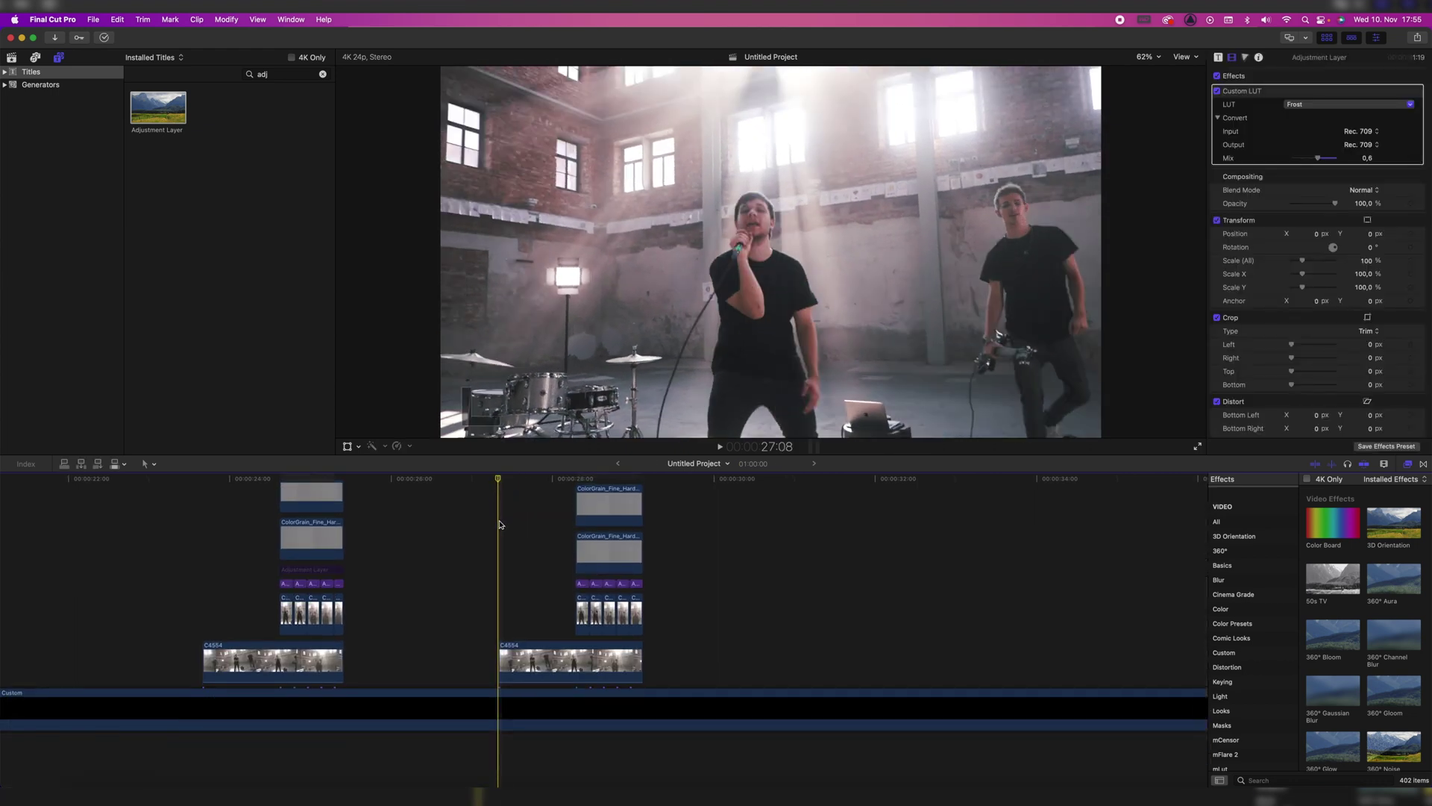